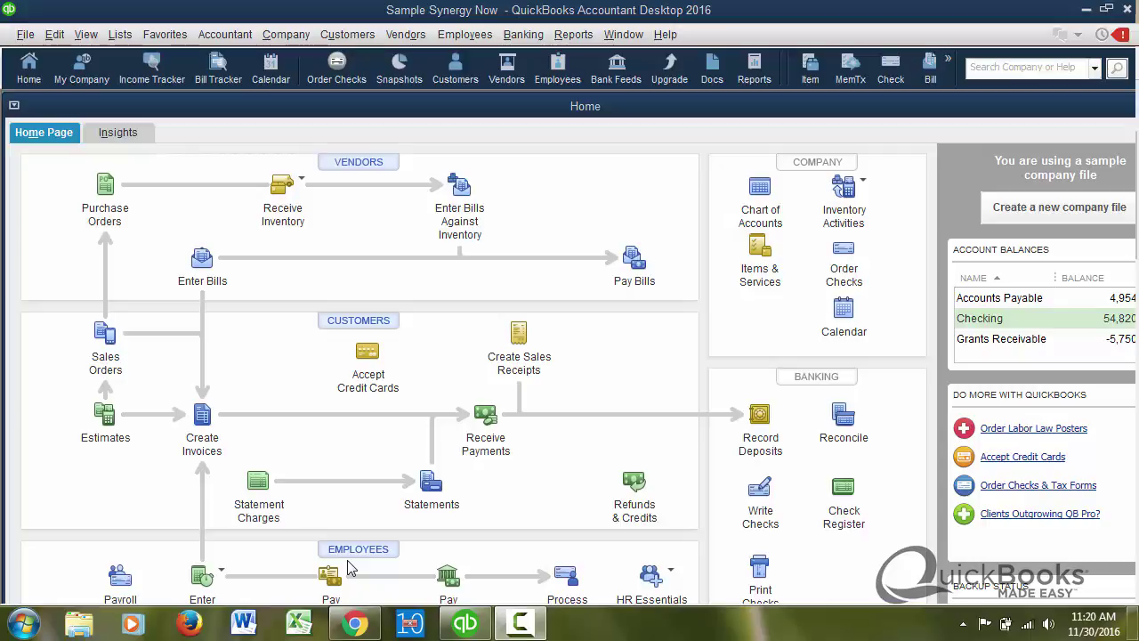
# - Check the QuickBooks Online browser window, then launch the 1099 Wizard from Vendors > Print/E-file 1099s
pyautogui.click(354, 623)
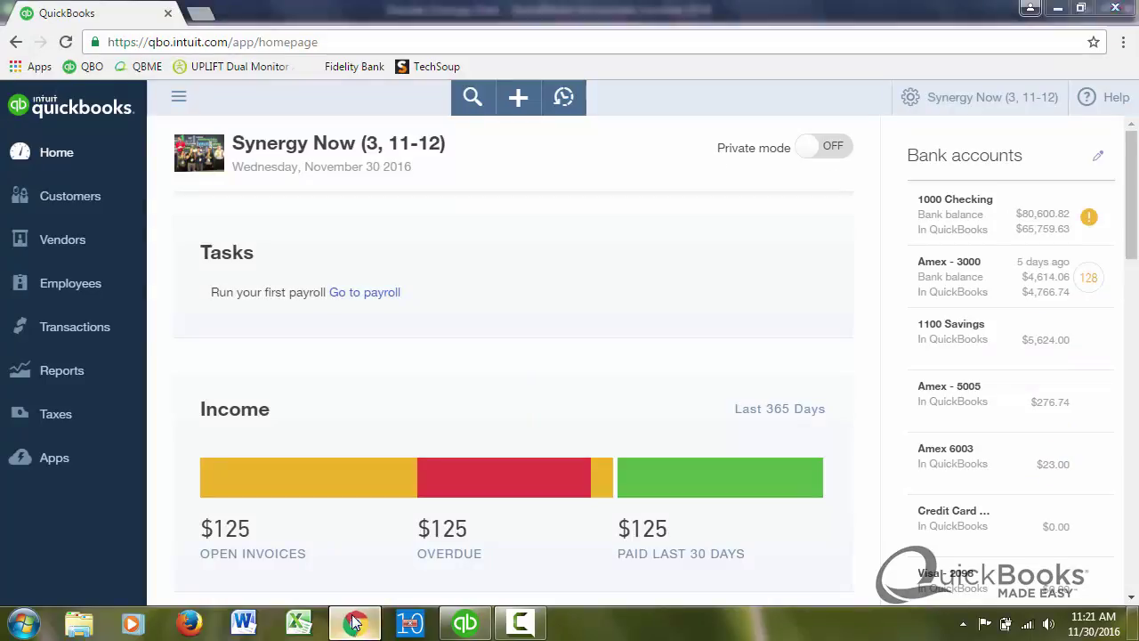
pyautogui.click(354, 622)
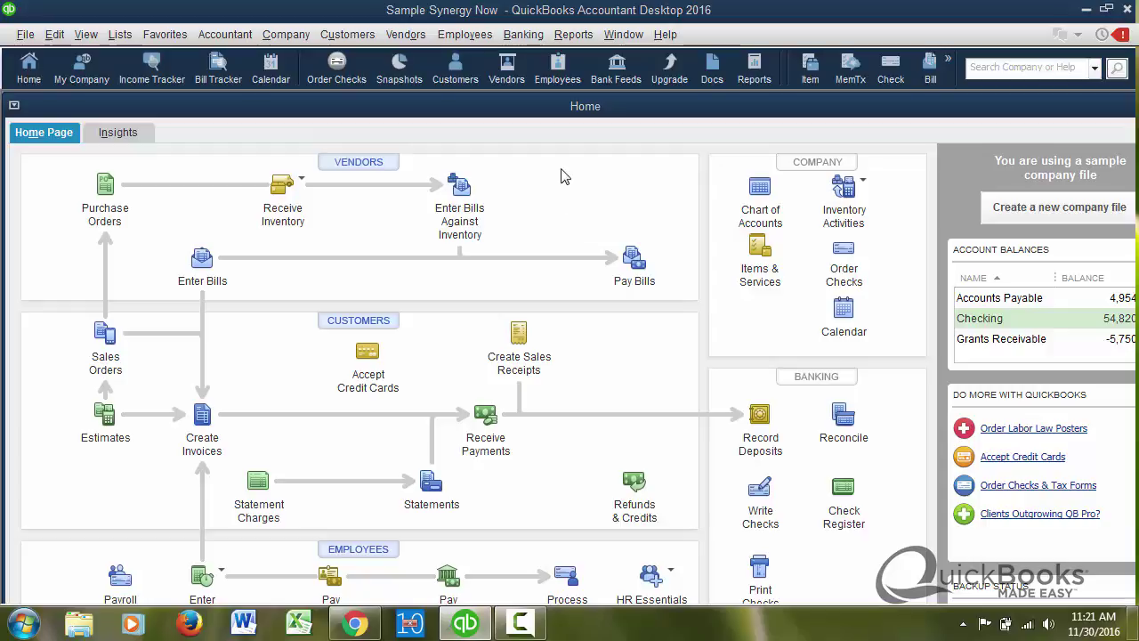
pyautogui.click(405, 38)
pyautogui.moveTo(456, 257)
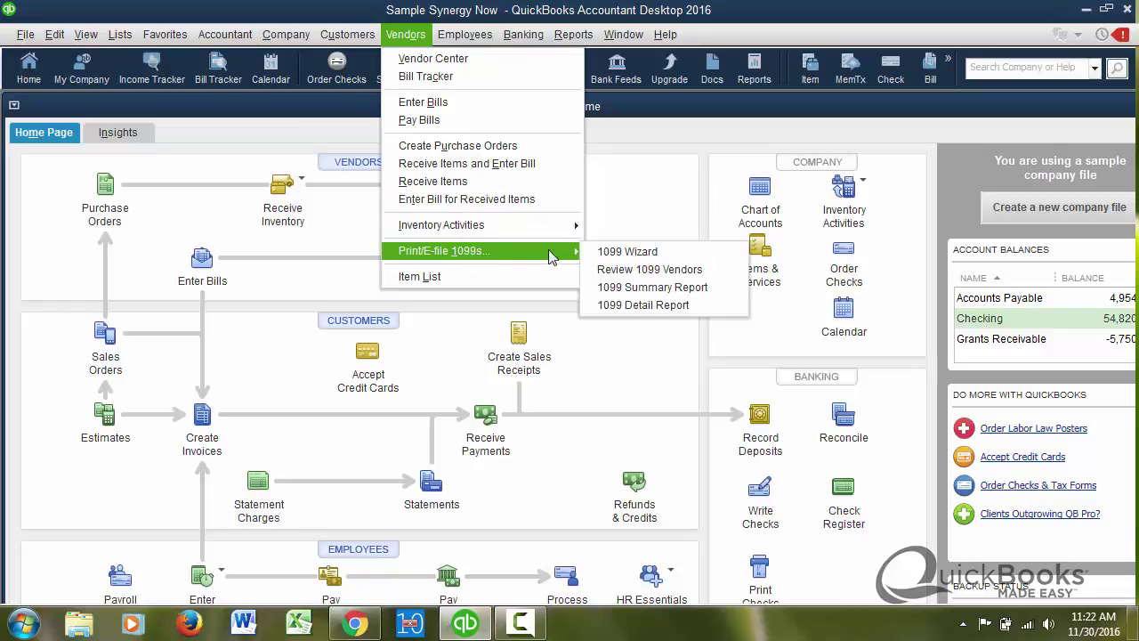
pyautogui.click(628, 255)
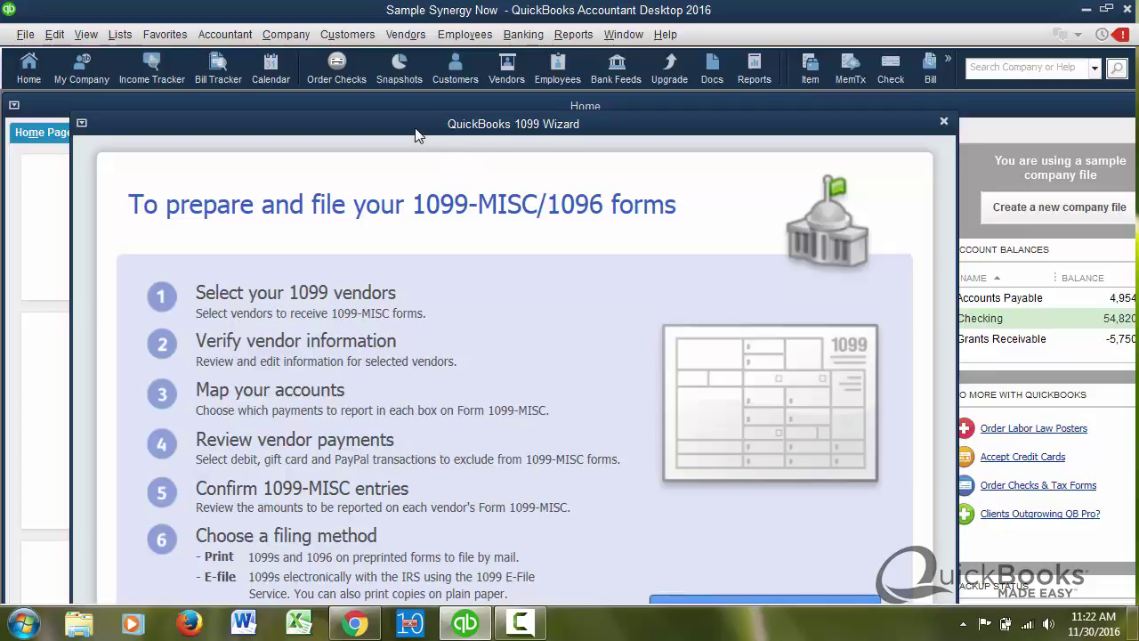
pyautogui.moveTo(415, 127); pyautogui.dragTo(415, 96)
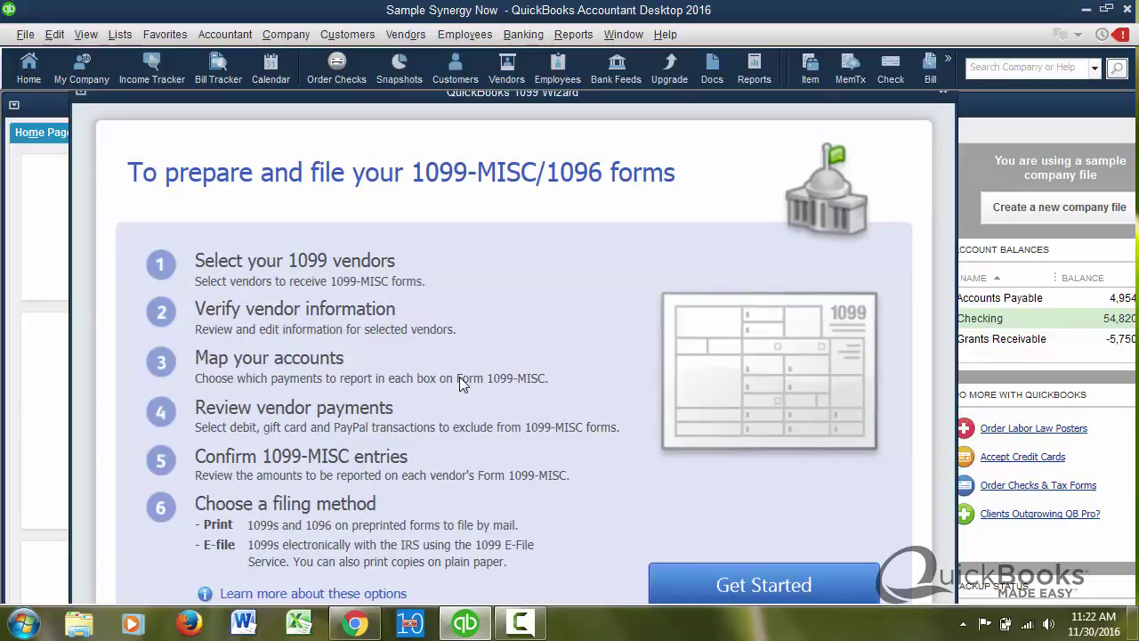
# - Close the wizard and set the Tax: 1099 company preference 'Do you file 1099-MISC forms?' to Yes
pyautogui.press('Escape')
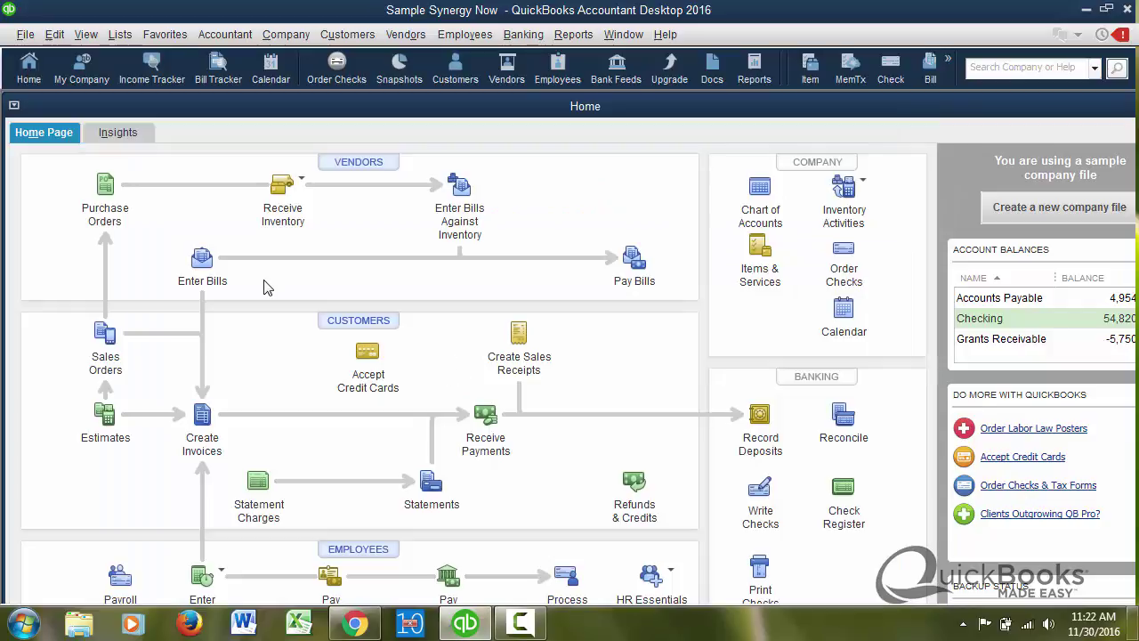
pyautogui.click(56, 35)
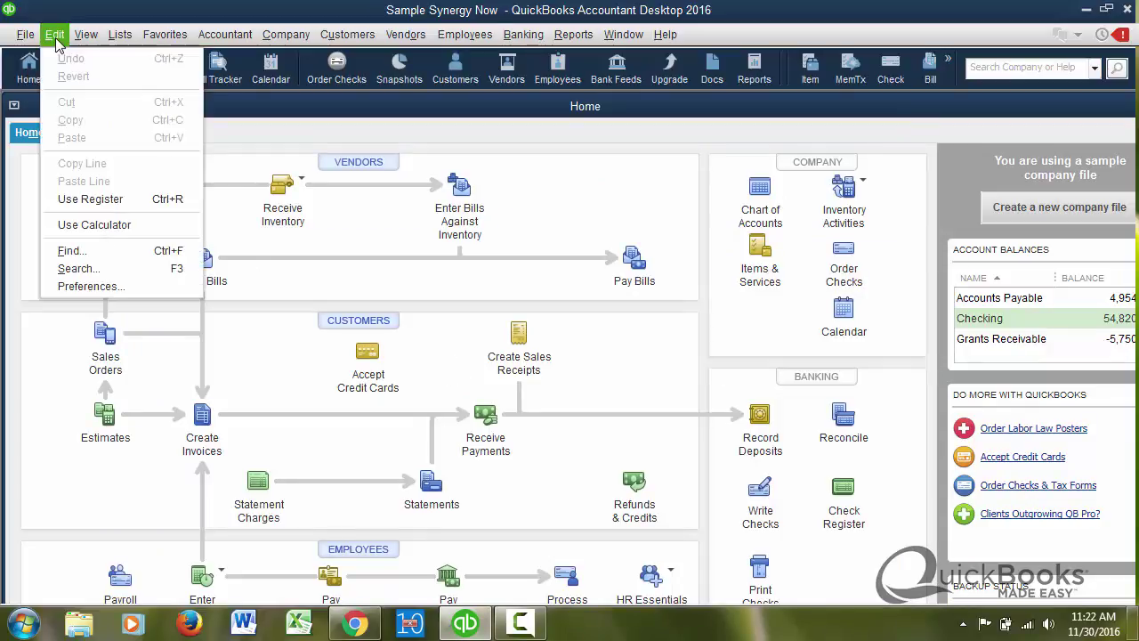
pyautogui.click(85, 286)
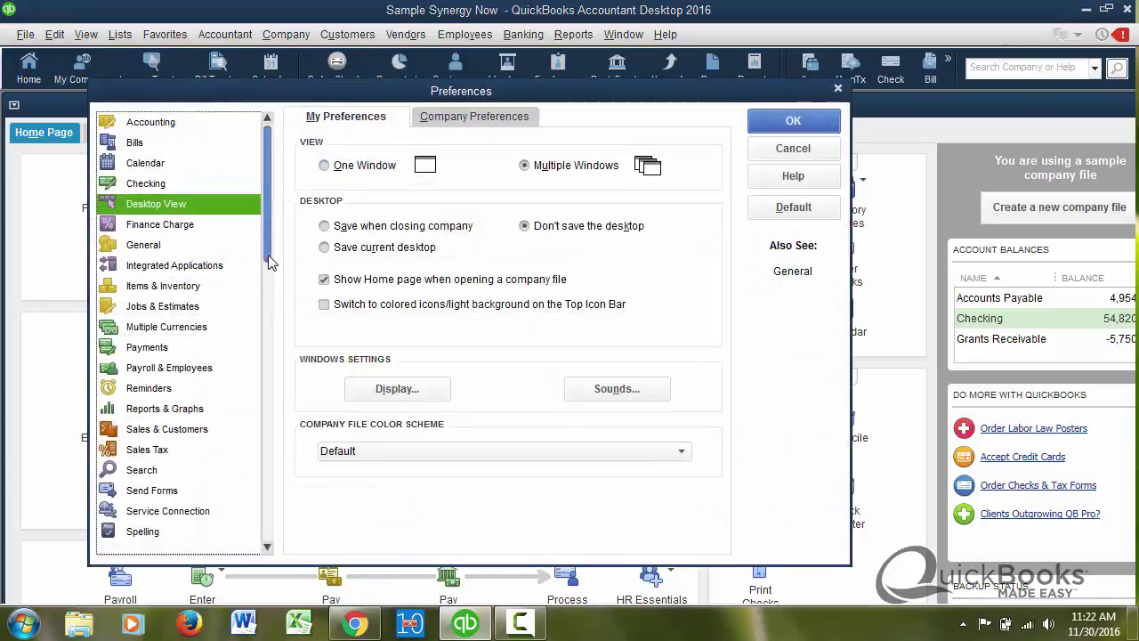
pyautogui.moveTo(271, 262); pyautogui.dragTo(265, 544)
pyautogui.click(165, 517)
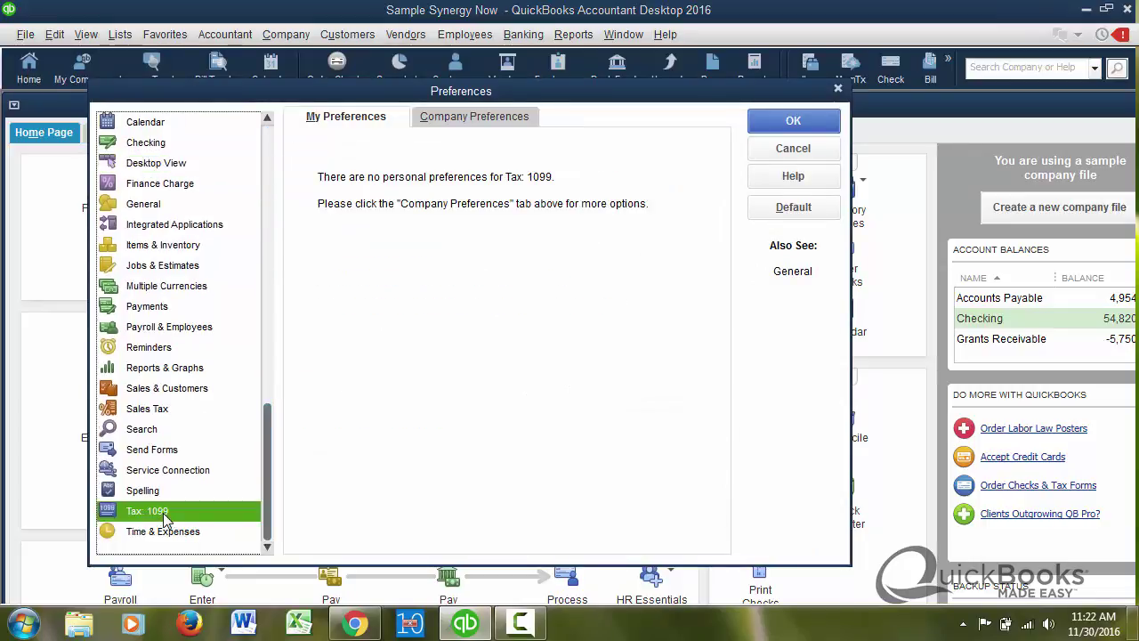
pyautogui.click(466, 116)
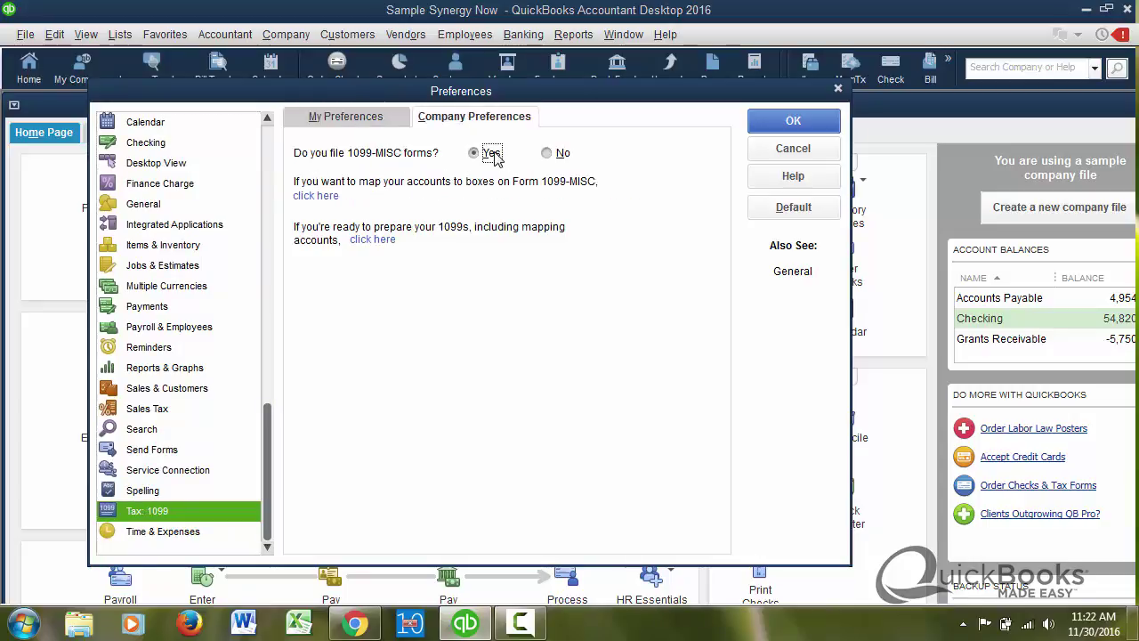
pyautogui.click(551, 156)
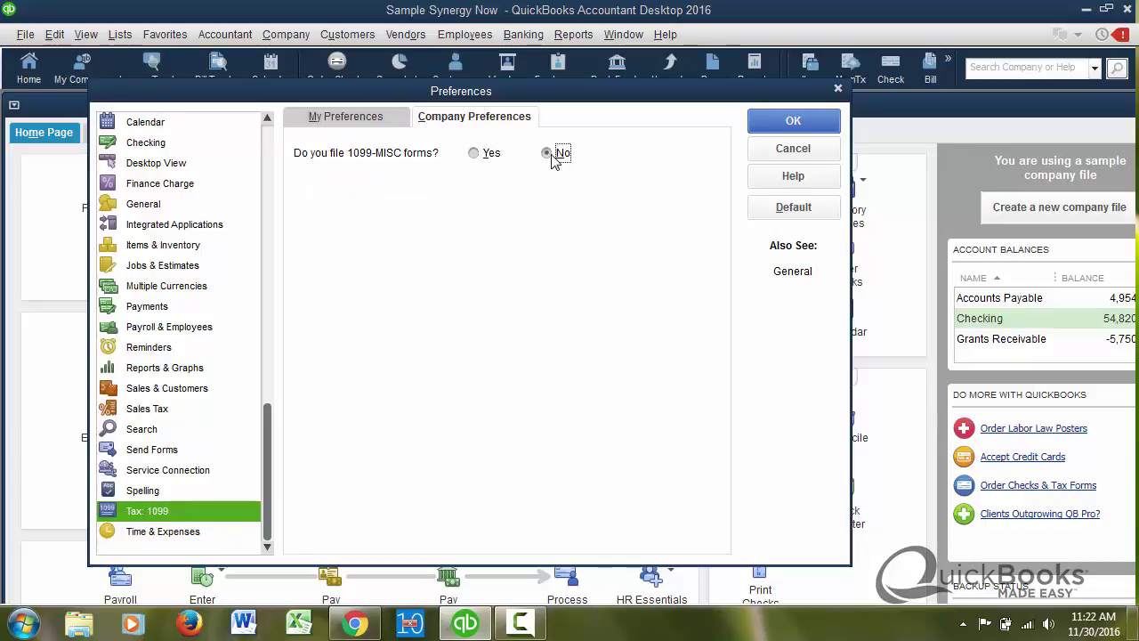
pyautogui.click(480, 156)
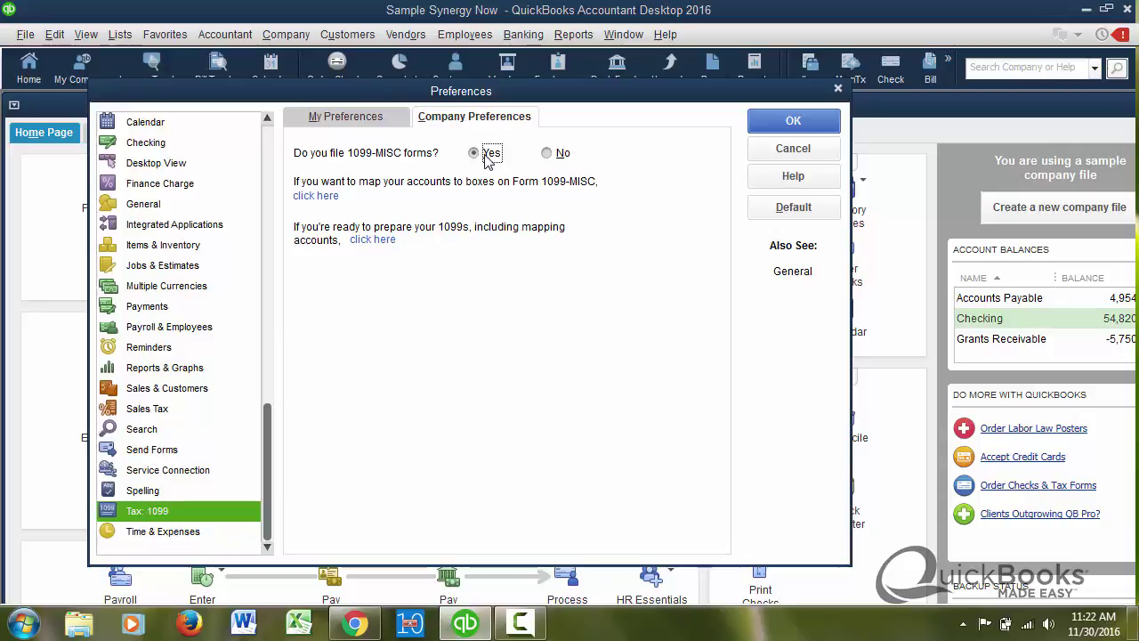
pyautogui.click(785, 124)
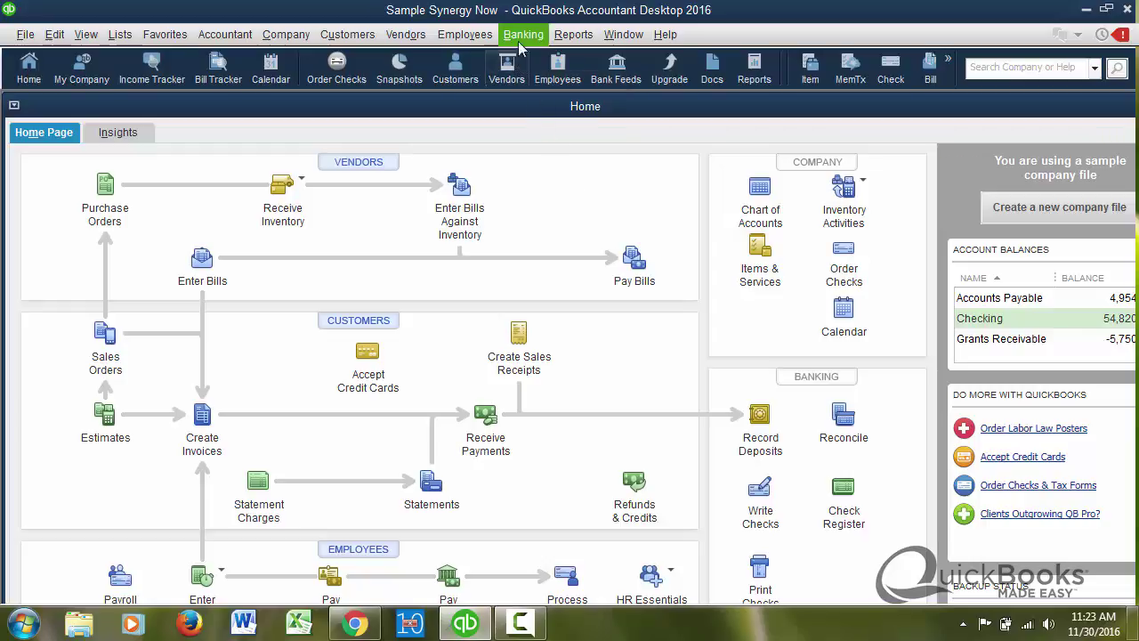
pyautogui.click(417, 37)
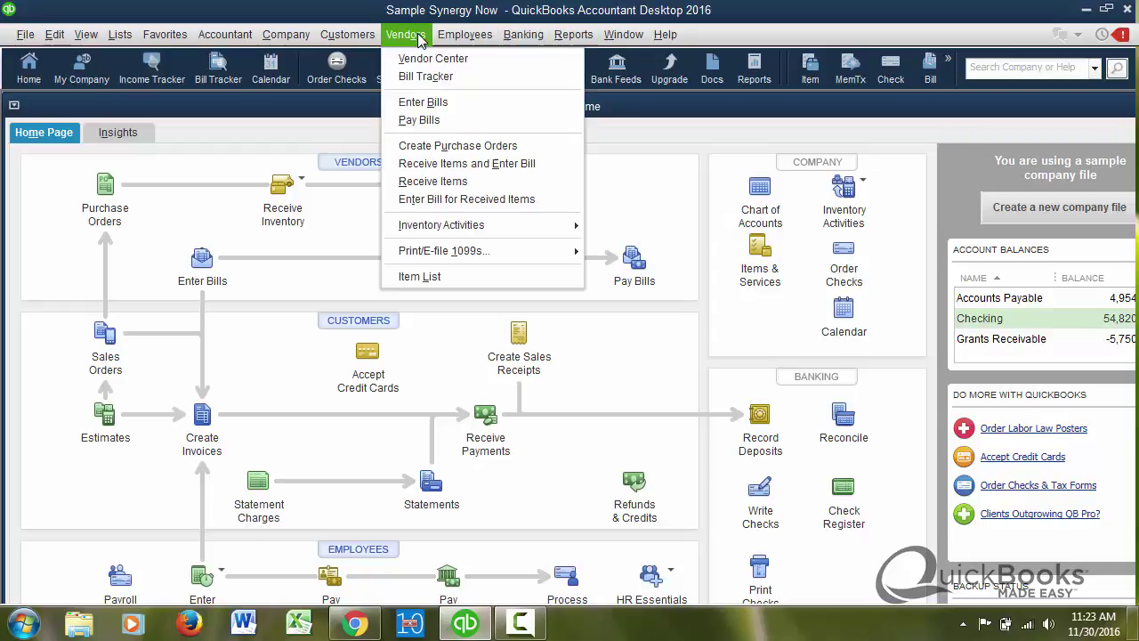
pyautogui.moveTo(471, 250)
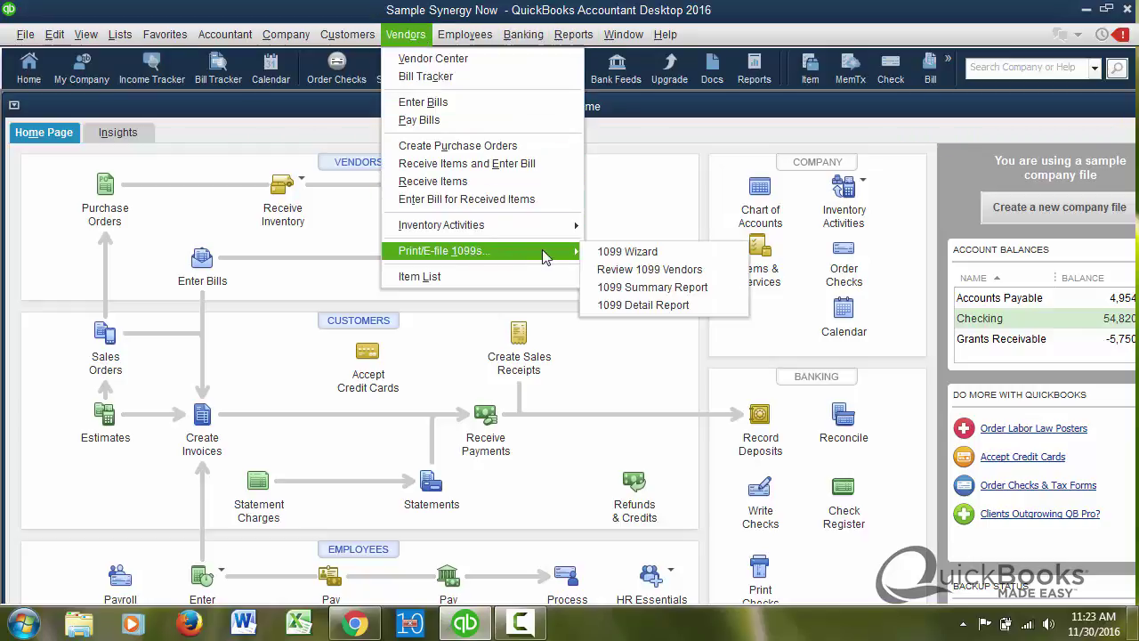
pyautogui.click(601, 253)
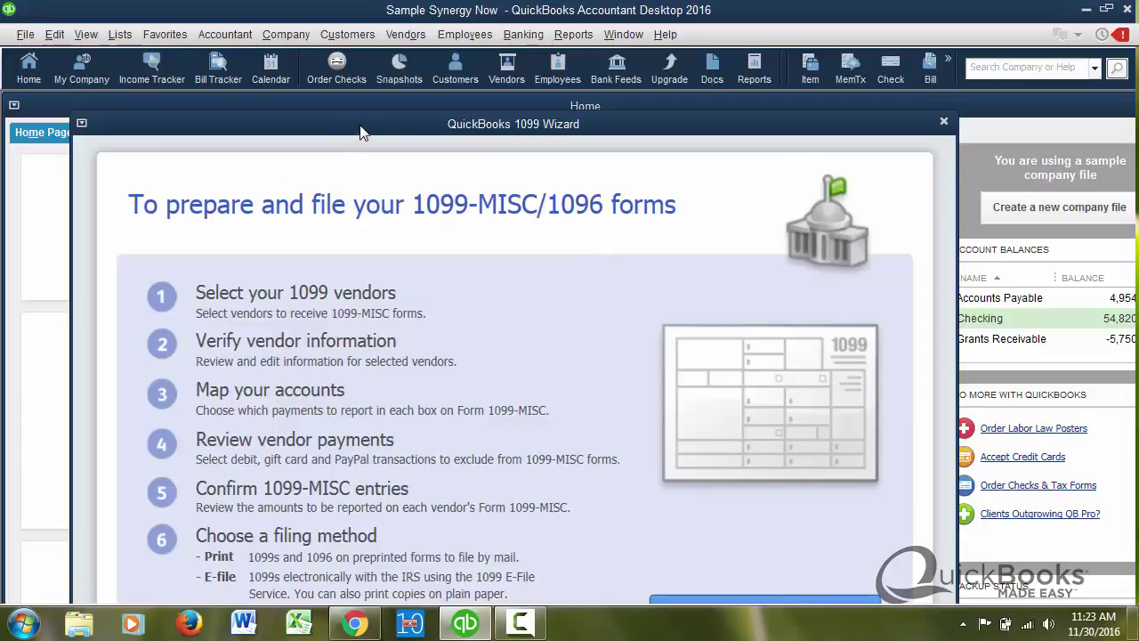
pyautogui.moveTo(360, 134); pyautogui.dragTo(430, 99)
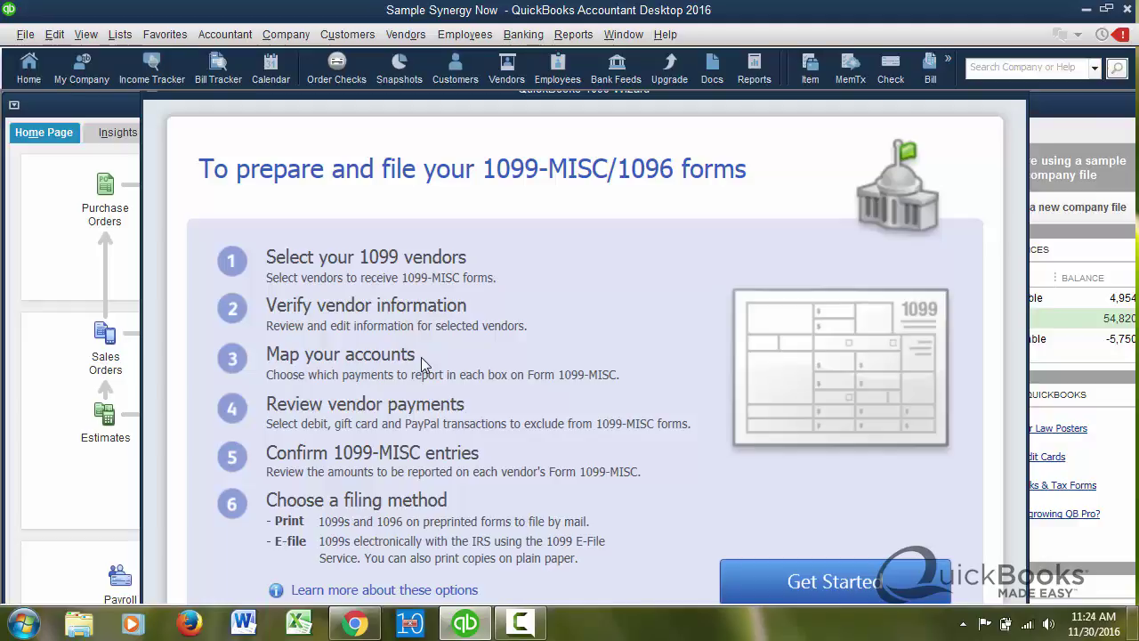
pyautogui.press('Escape')
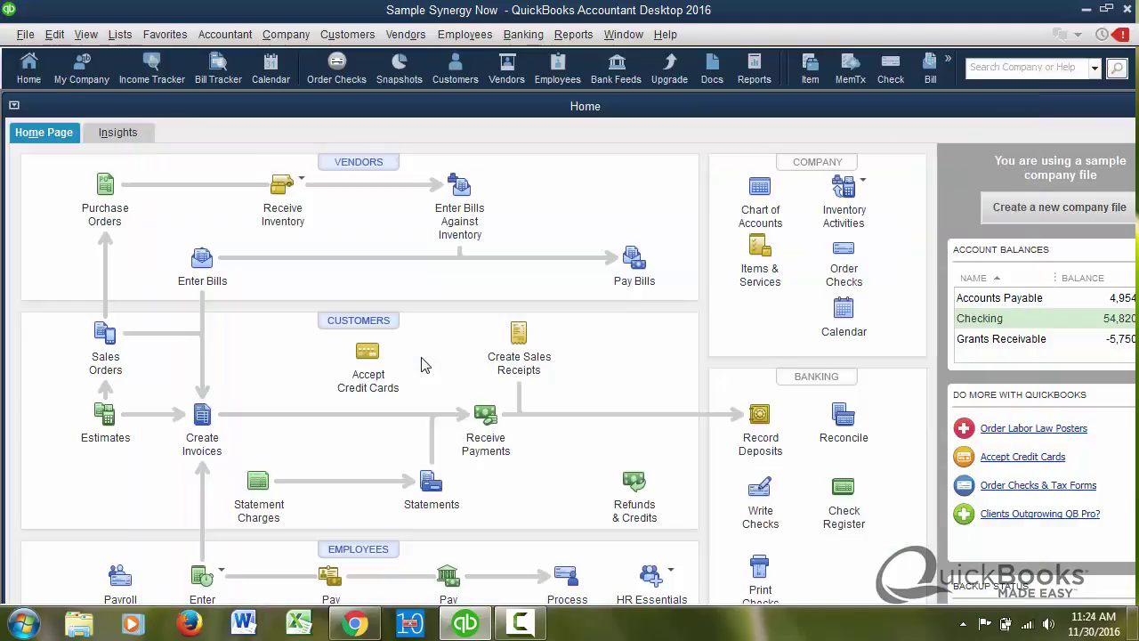
# - Open the Vendor Center and its Reports menu's Vendors & Payables reports
pyautogui.click(359, 164)
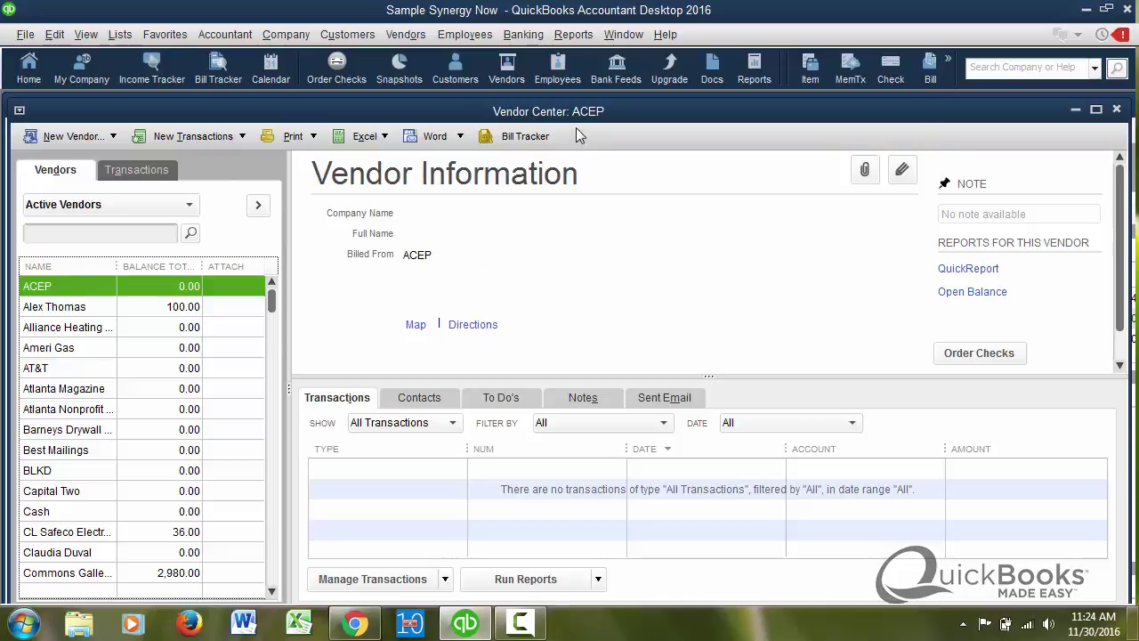
pyautogui.click(560, 39)
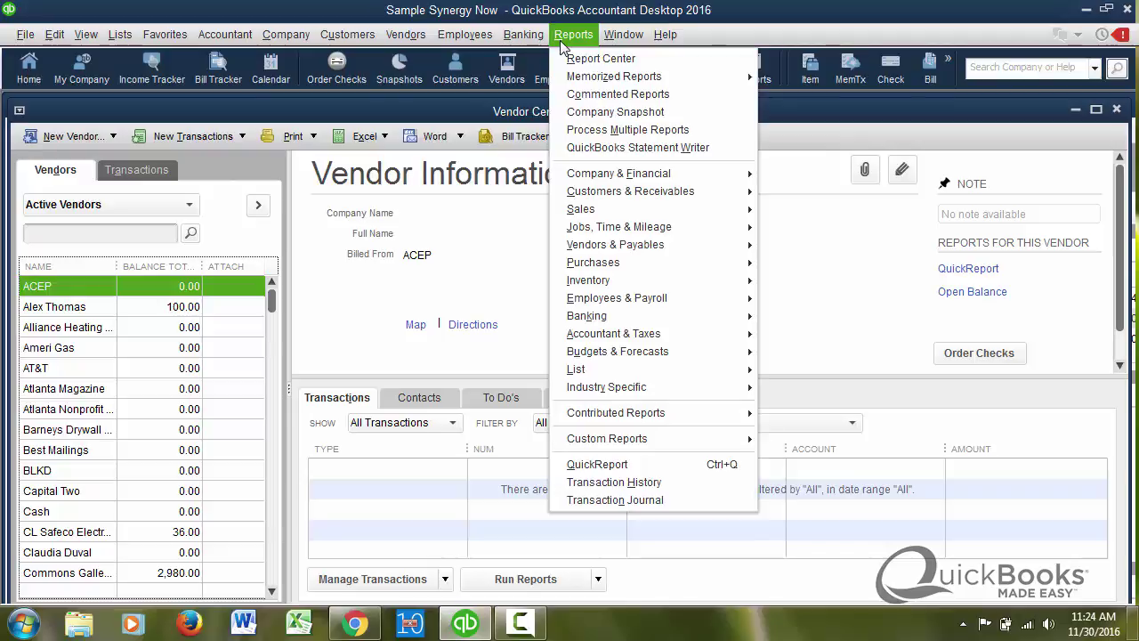
pyautogui.moveTo(650, 251)
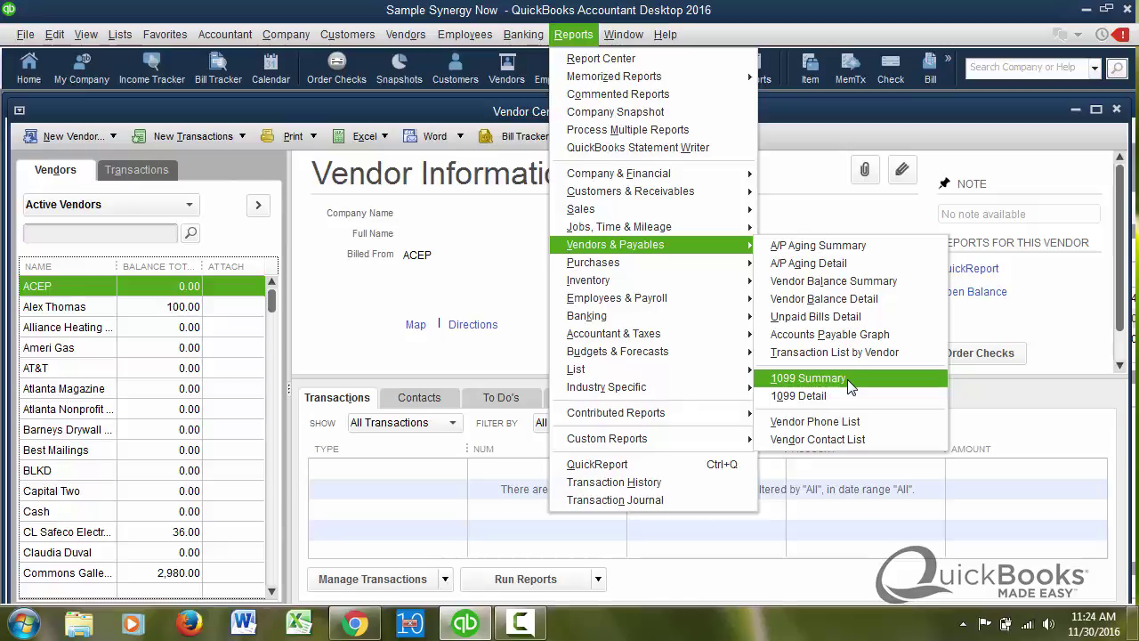
# - Run the 1099 Summary report for January–December 2019
pyautogui.click(808, 378)
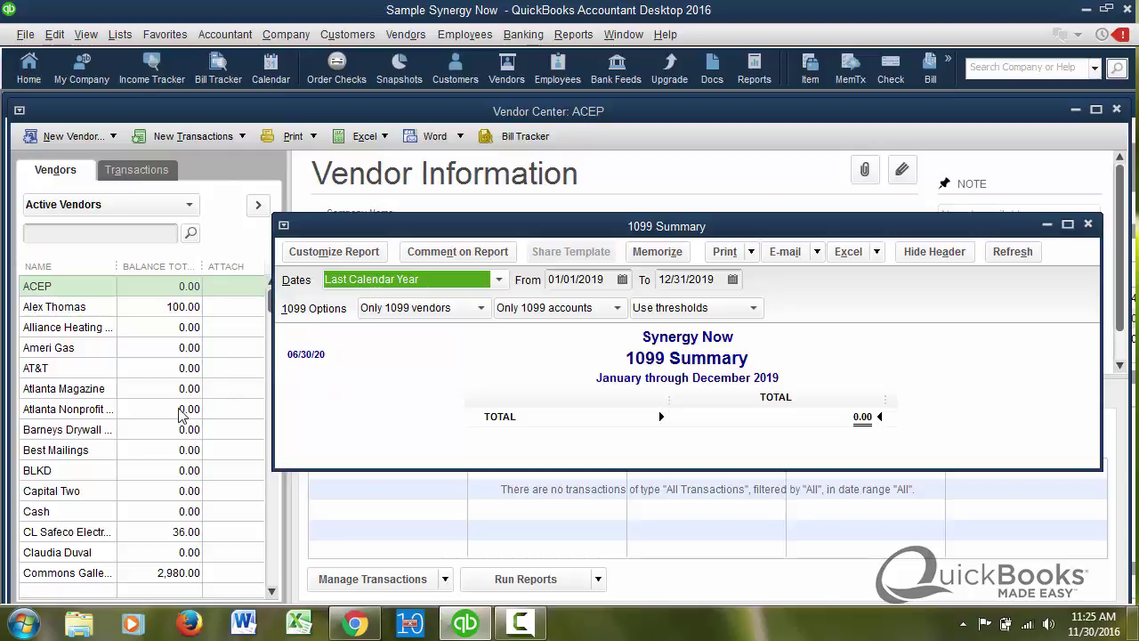
# - Open the 100.00-balance vendor's Tax Settings, select its tax ID, and move the editor down
pyautogui.doubleClick(67, 309)
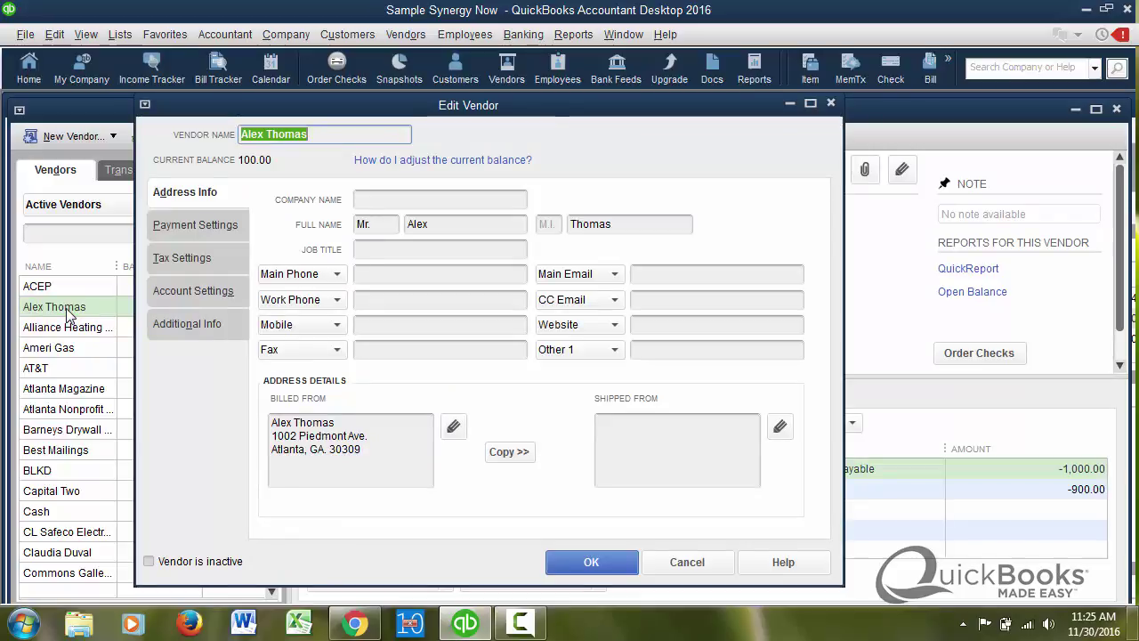
pyautogui.click(194, 261)
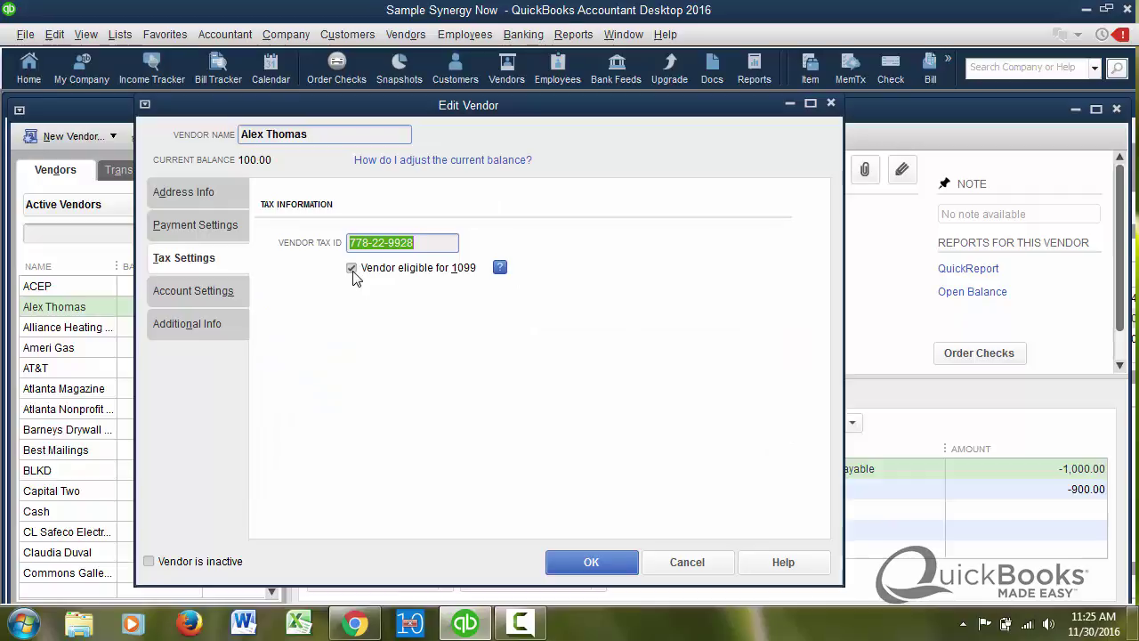
pyautogui.moveTo(425, 242); pyautogui.dragTo(311, 248)
pyautogui.moveTo(524, 107); pyautogui.dragTo(626, 492)
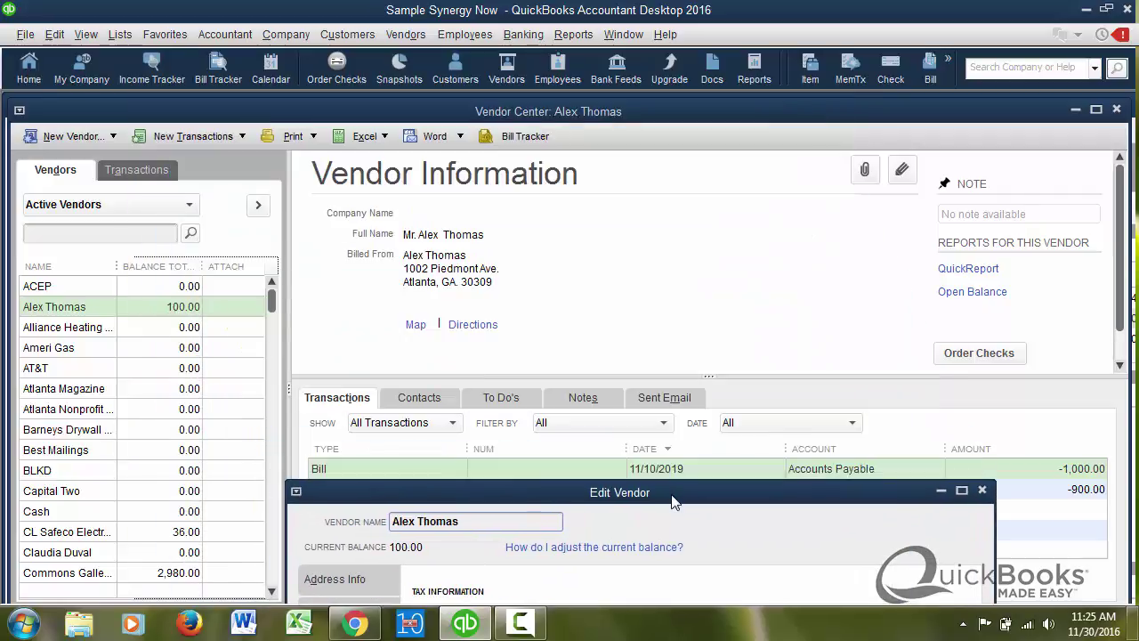
# - Bring the 1099 Summary forward, then review the vendor's tax ID and billing address
pyautogui.click(573, 34)
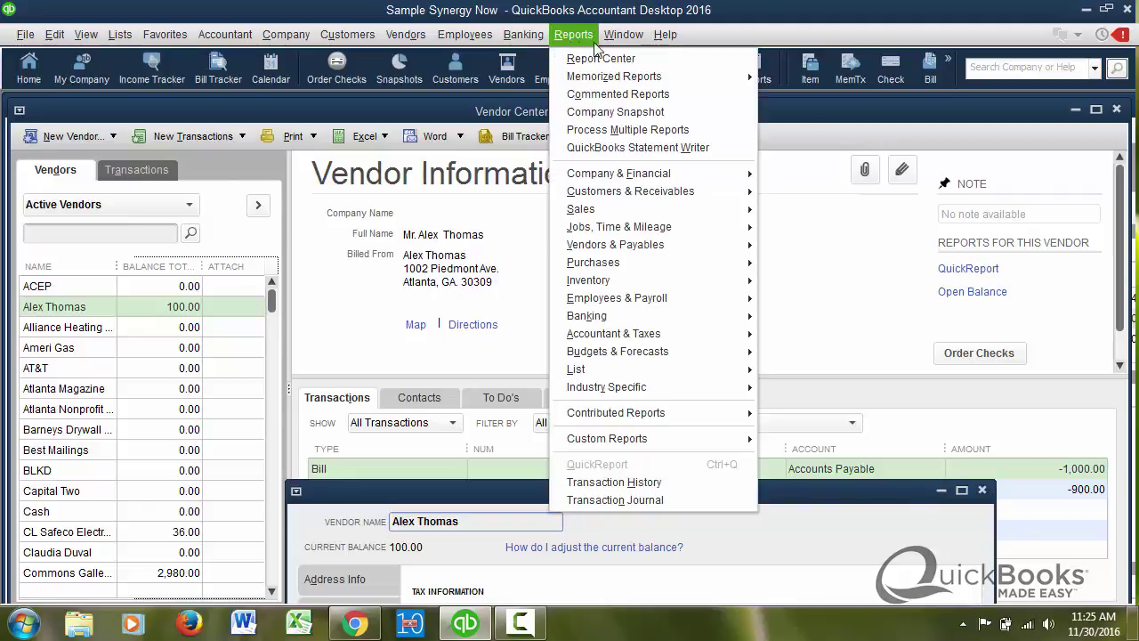
pyautogui.moveTo(623, 34)
pyautogui.click(659, 198)
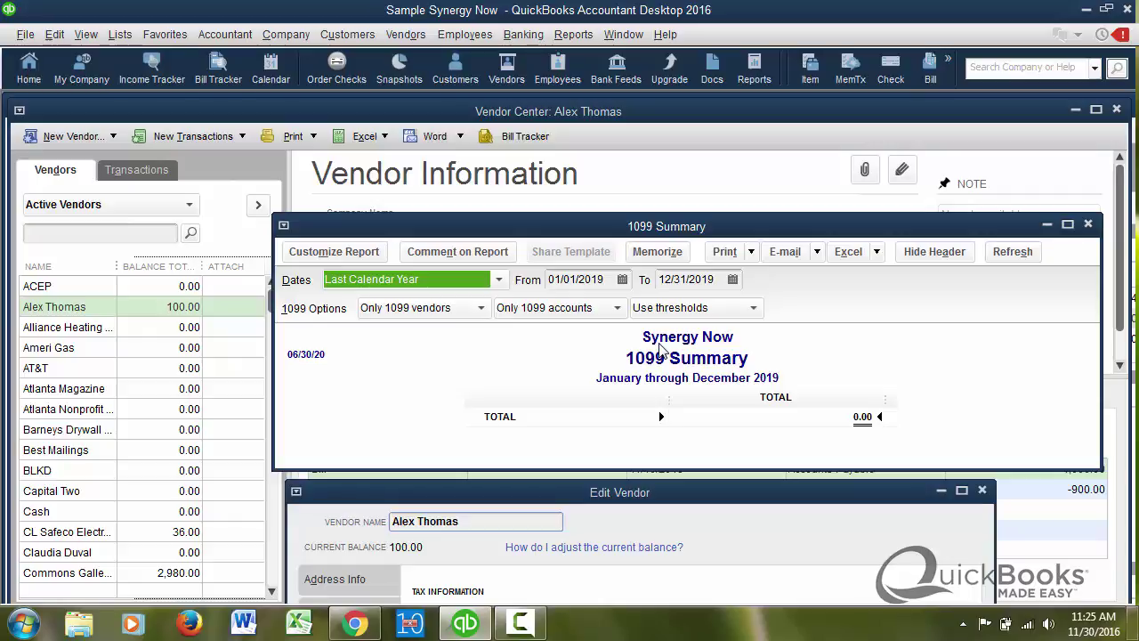
pyautogui.moveTo(717, 499); pyautogui.dragTo(622, 148)
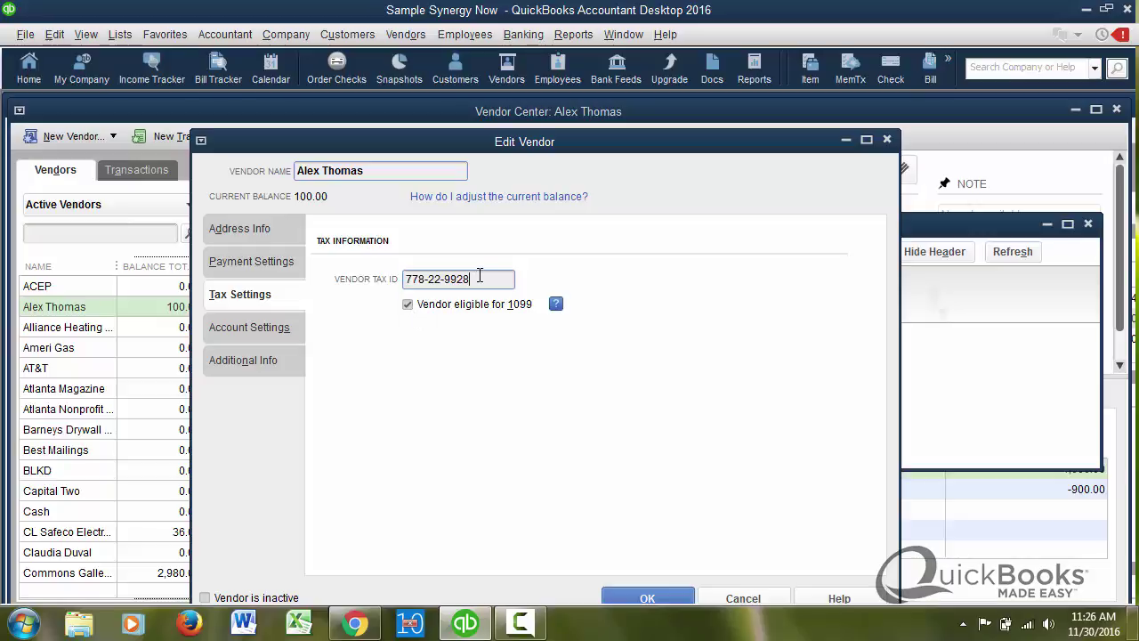
pyautogui.moveTo(480, 278); pyautogui.dragTo(373, 279)
pyautogui.click(256, 230)
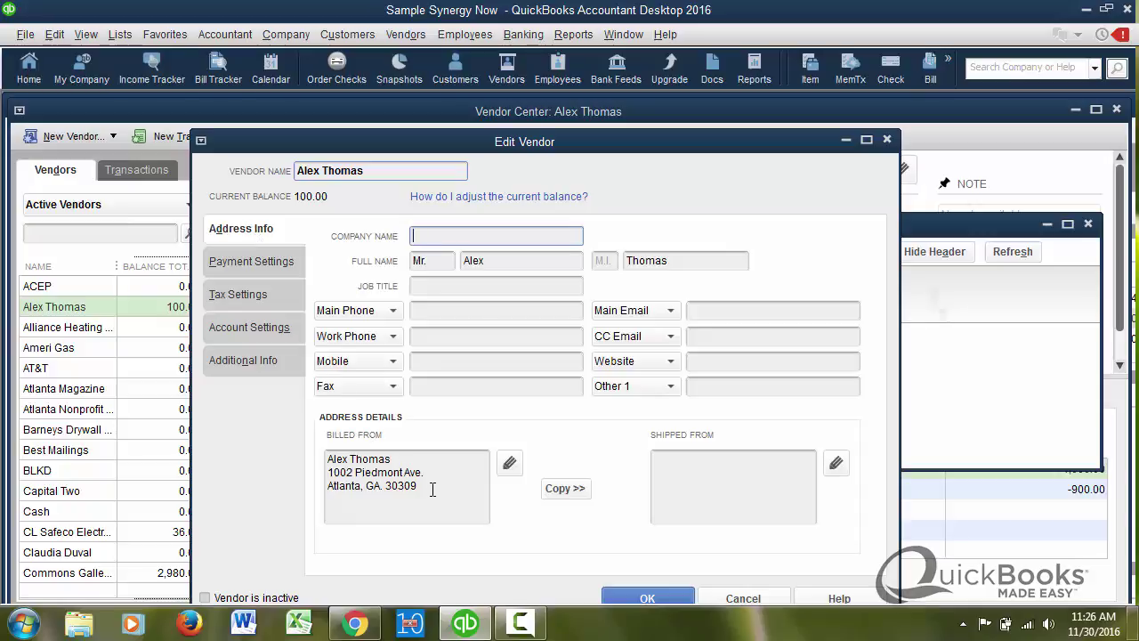
pyautogui.moveTo(433, 488); pyautogui.dragTo(337, 461)
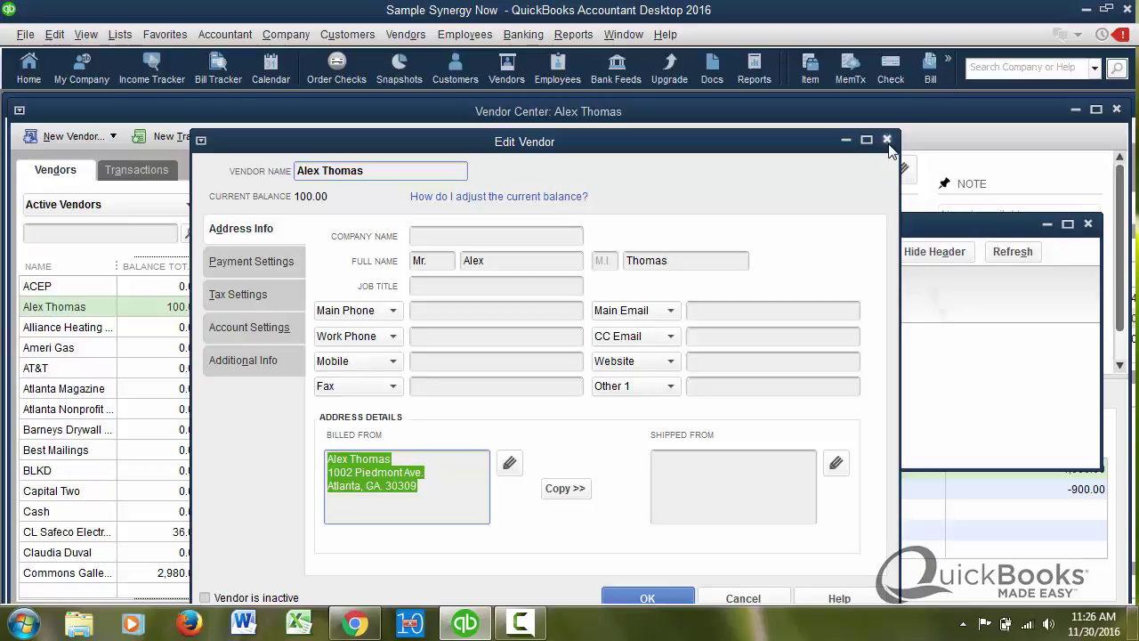
# - Reopen the 100.00-balance vendor to check its tax ID and 1099 eligibility, then close it
pyautogui.click(888, 142)
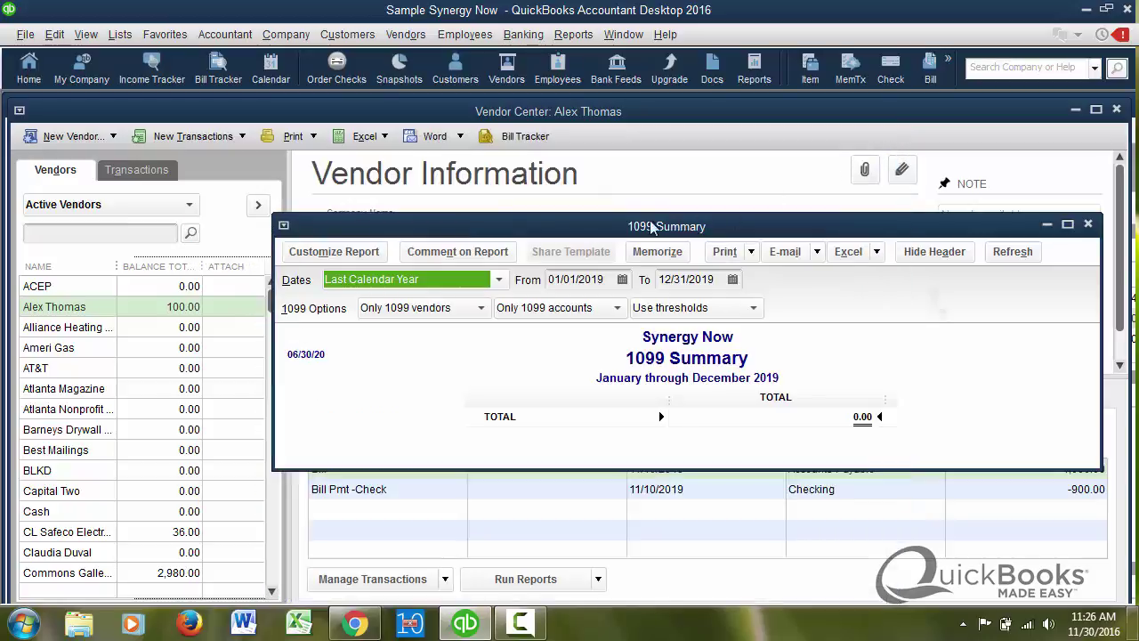
pyautogui.doubleClick(155, 309)
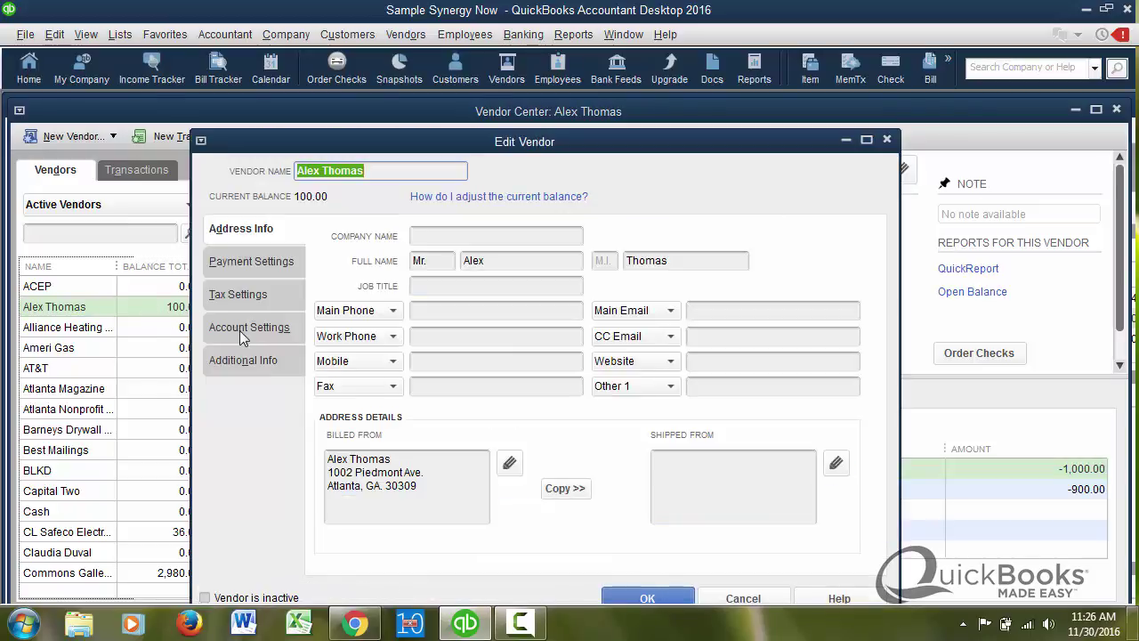
pyautogui.click(247, 303)
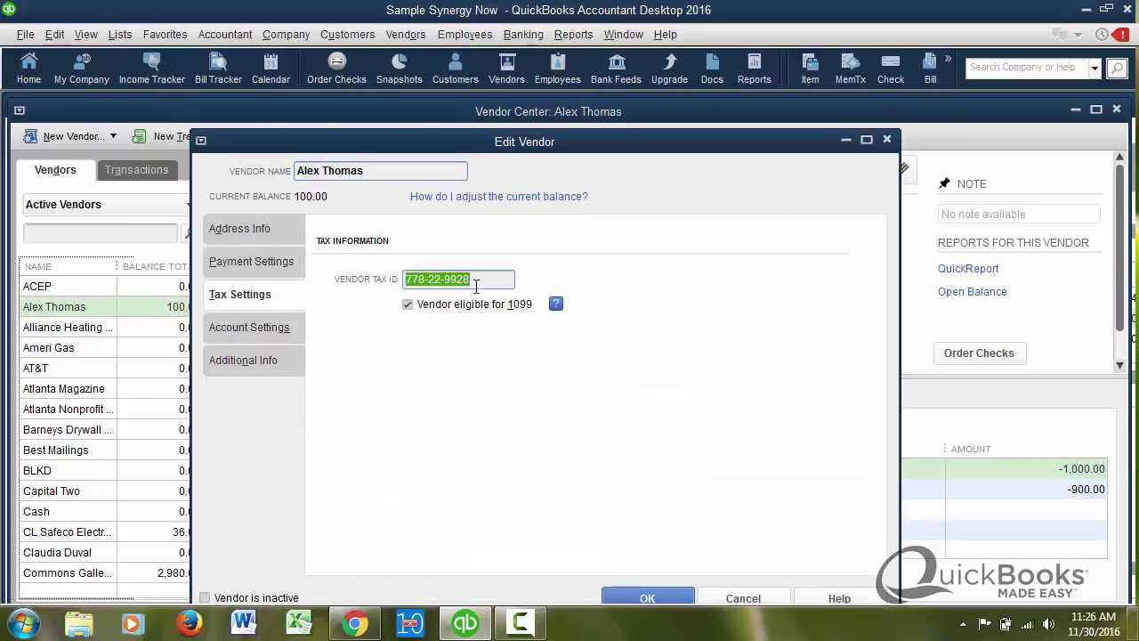
pyautogui.click(886, 139)
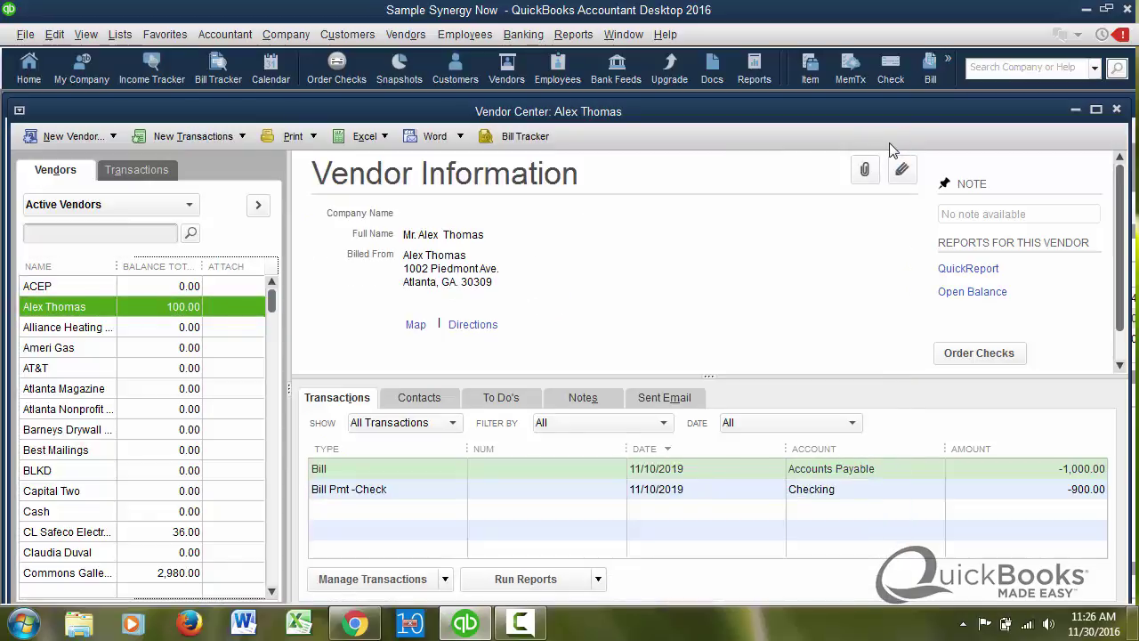
# - Bring the 1099 Summary report back in front via the Window menu and shift it up-left
pyautogui.click(623, 34)
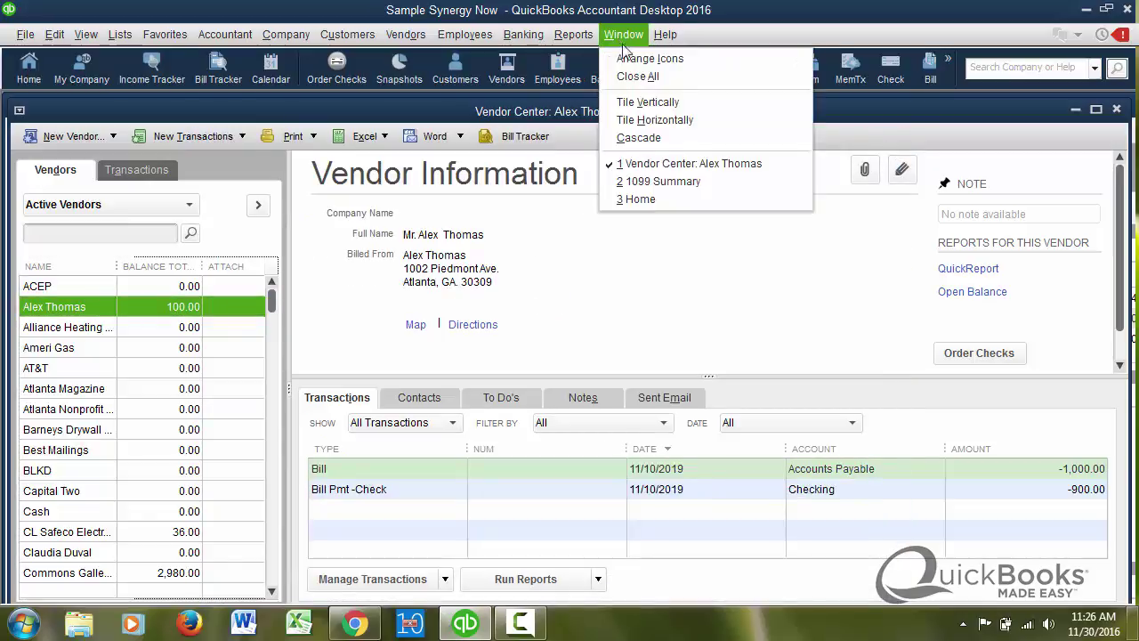
pyautogui.click(659, 181)
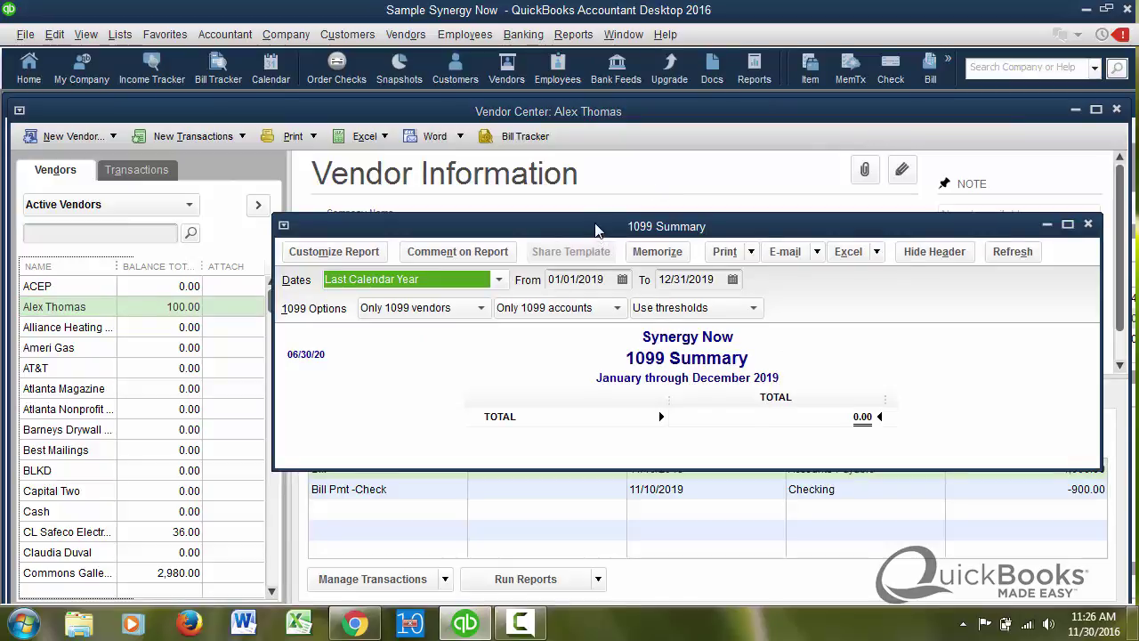
pyautogui.moveTo(596, 230); pyautogui.dragTo(421, 121)
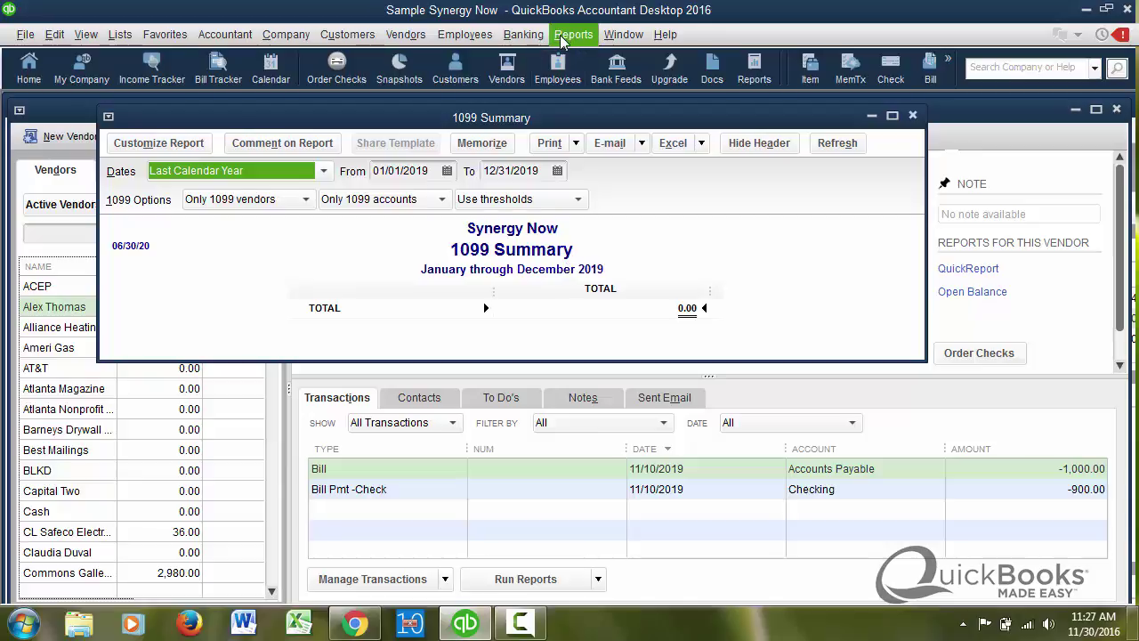
pyautogui.click(407, 38)
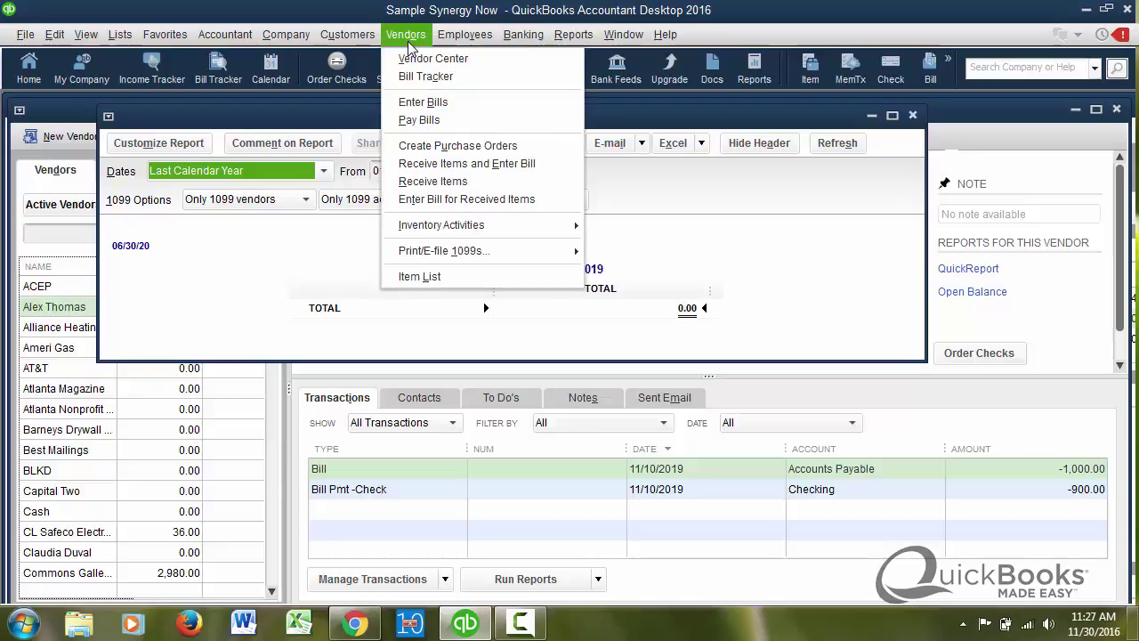
# - Launch the 1099 Wizard and continue past Select Vendors to the Verify Vendors step
pyautogui.moveTo(569, 256)
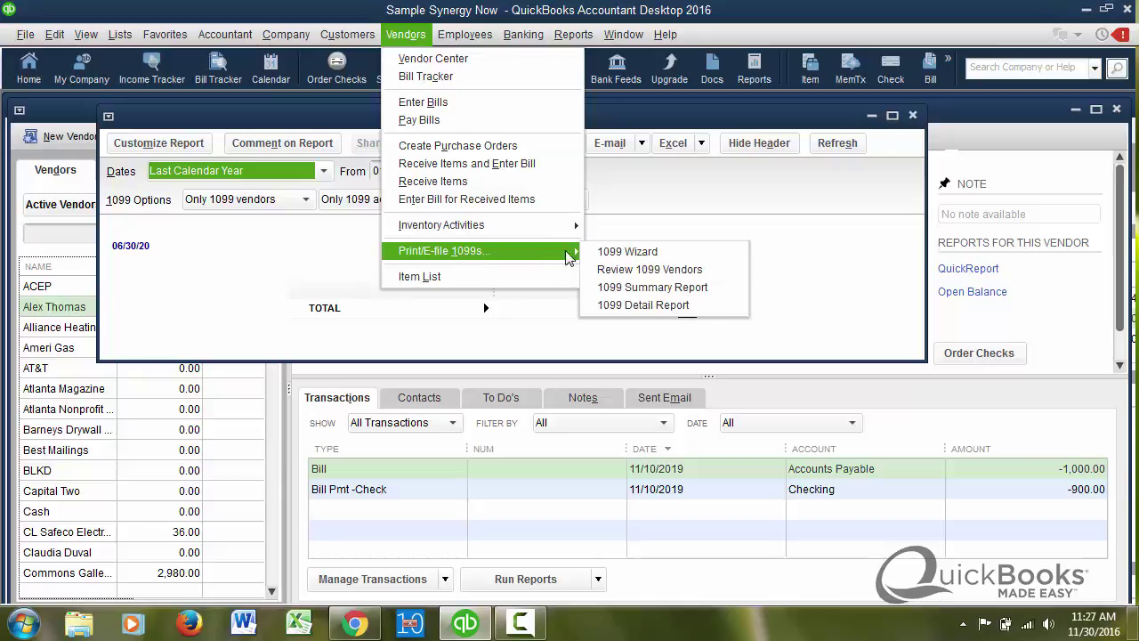
pyautogui.click(622, 252)
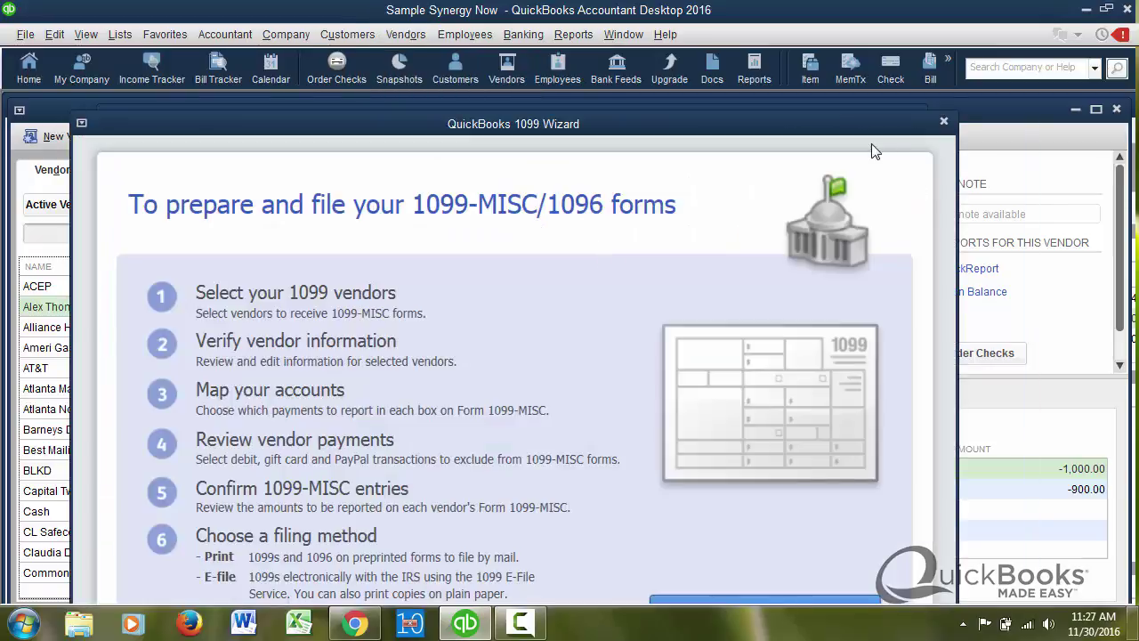
pyautogui.click(719, 584)
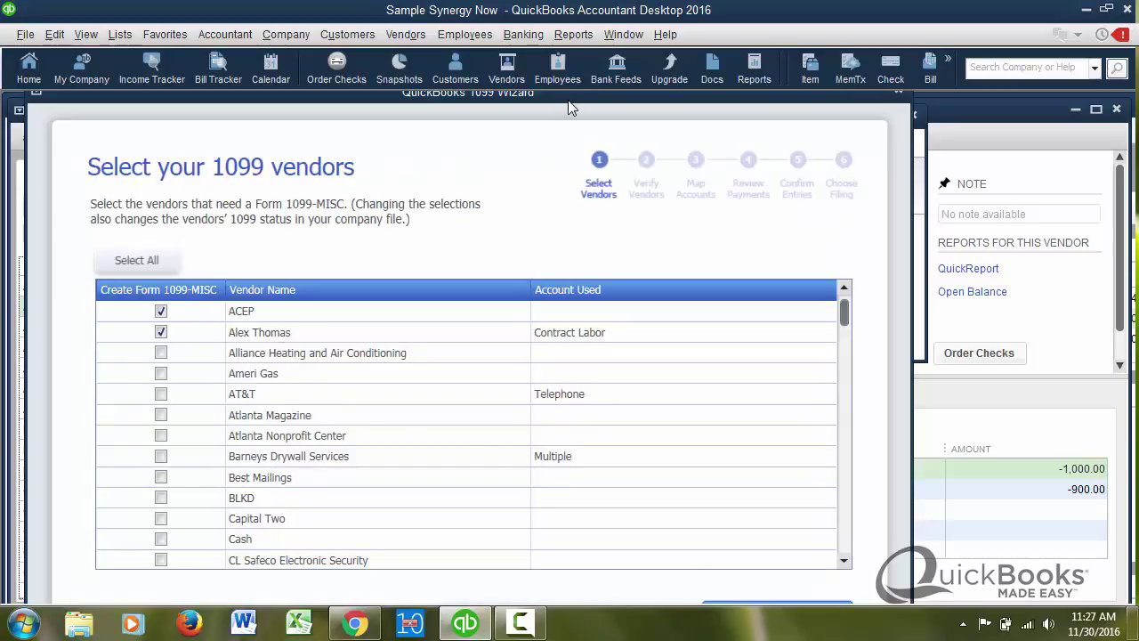
pyautogui.moveTo(568, 101); pyautogui.dragTo(578, 91)
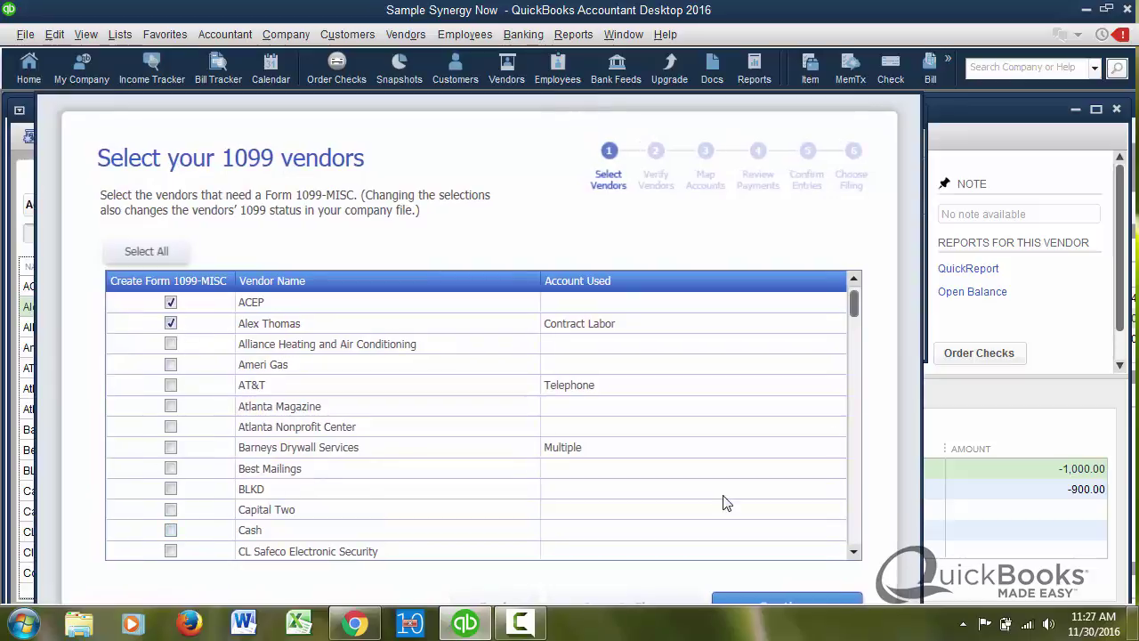
pyautogui.click(815, 605)
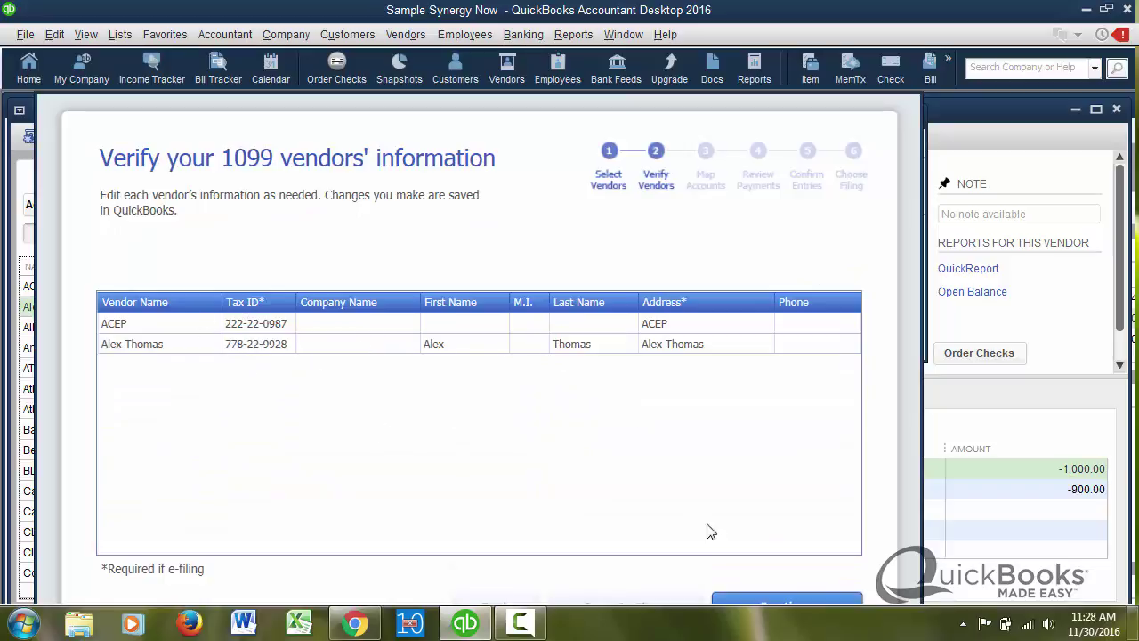
# - Continue to Map Accounts and change the account list to Show all accounts
pyautogui.click(791, 603)
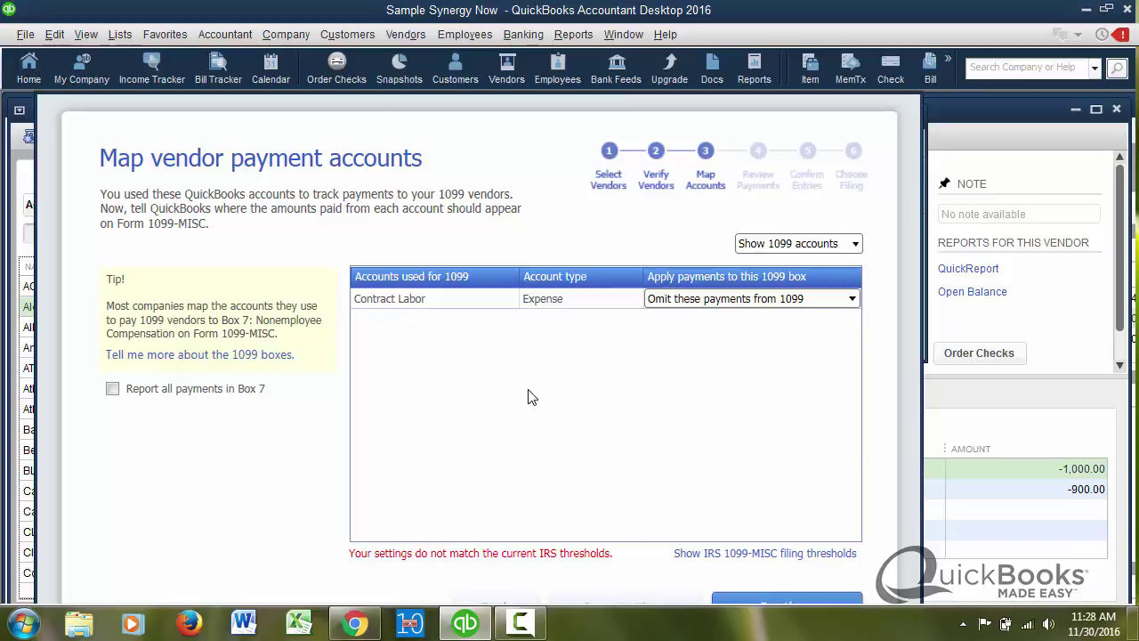
pyautogui.click(856, 247)
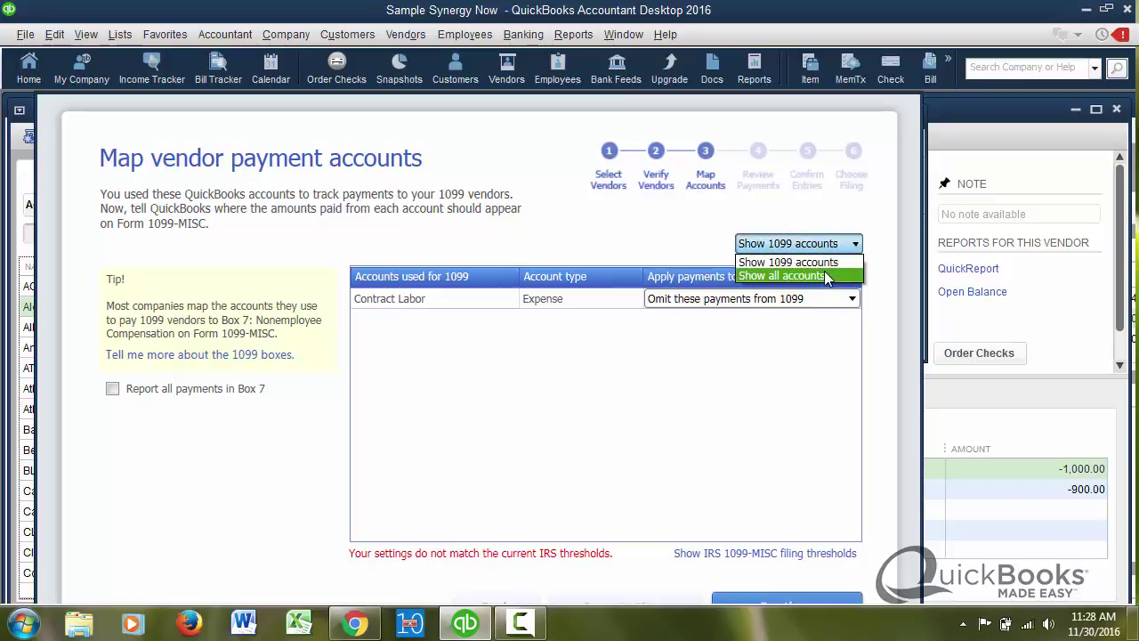
pyautogui.click(826, 277)
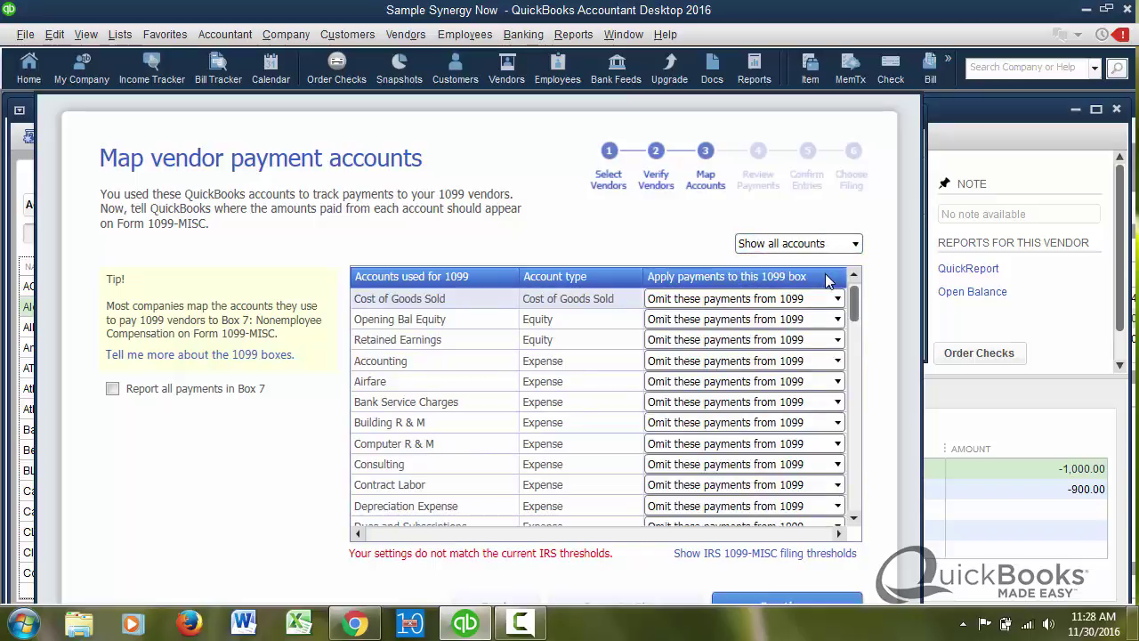
pyautogui.moveTo(857, 305)
pyautogui.mouseDown()
pyautogui.moveTo(858, 526)
pyautogui.moveTo(852, 298)
pyautogui.moveTo(856, 327)
pyautogui.mouseUp()
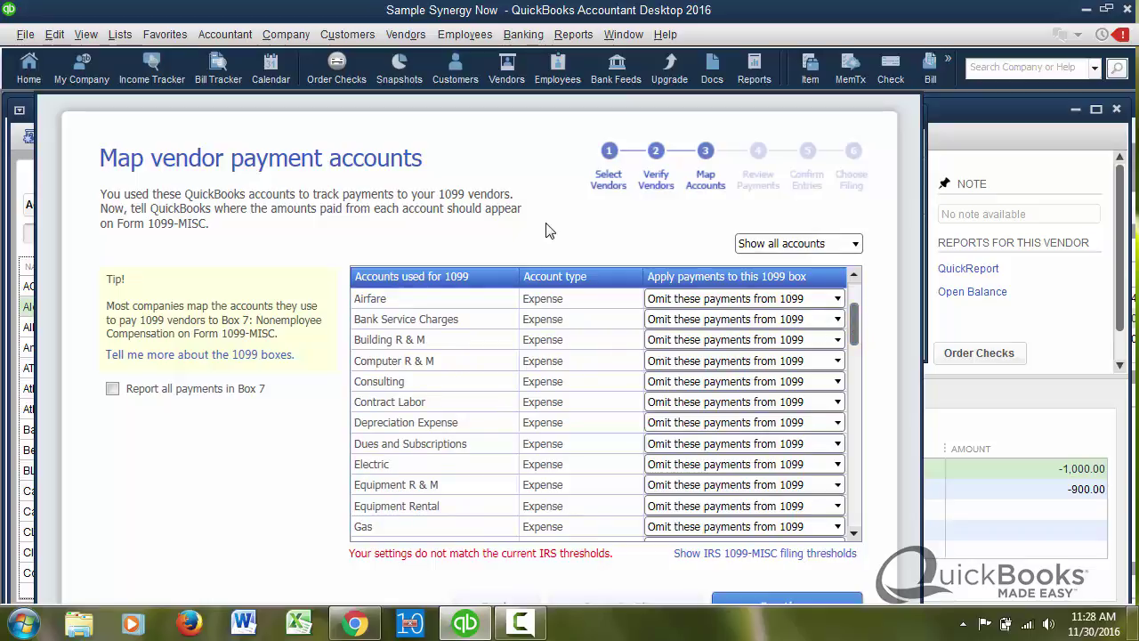
pyautogui.moveTo(463, 100); pyautogui.dragTo(488, 96)
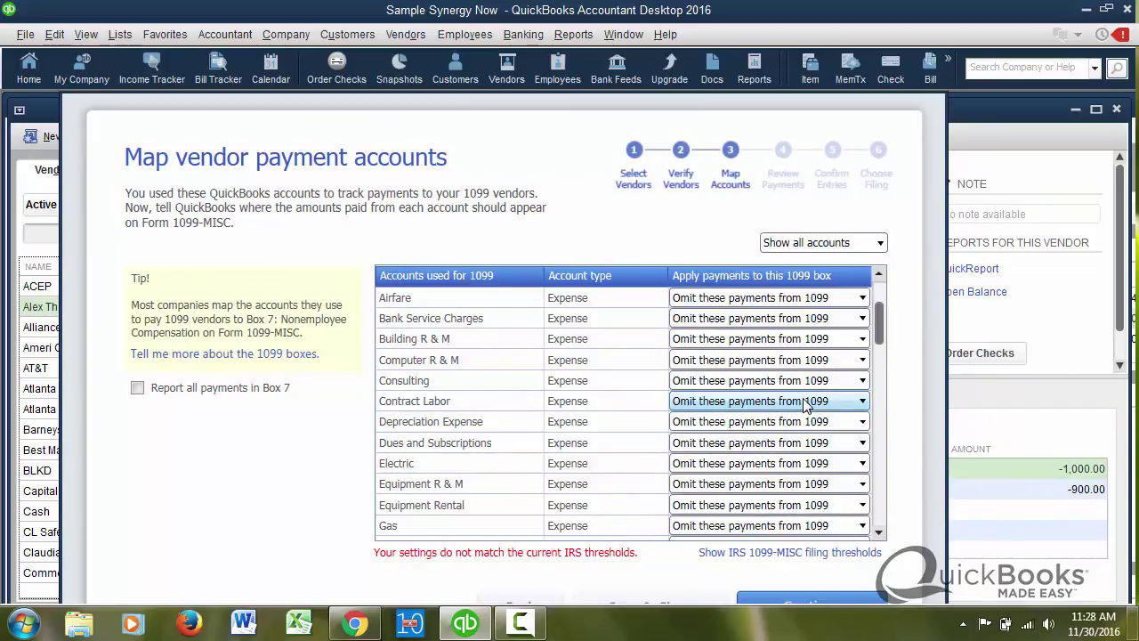
# - Map Contract Labor to Box 7: Nonemployee Compensation and continue to payment exclusions
pyautogui.click(863, 401)
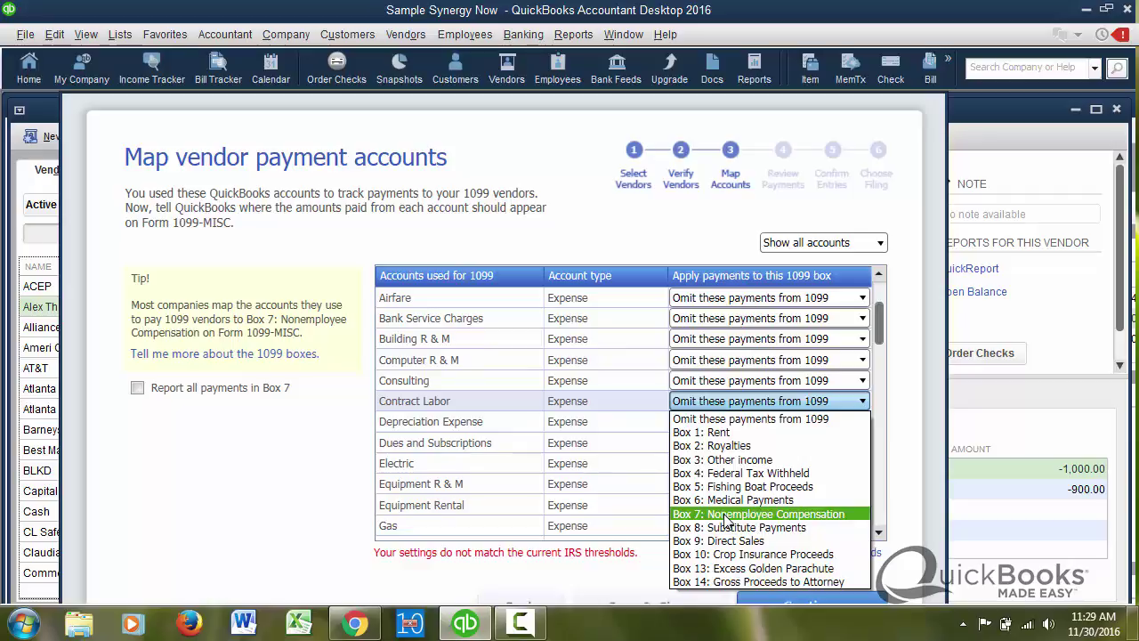
pyautogui.click(726, 514)
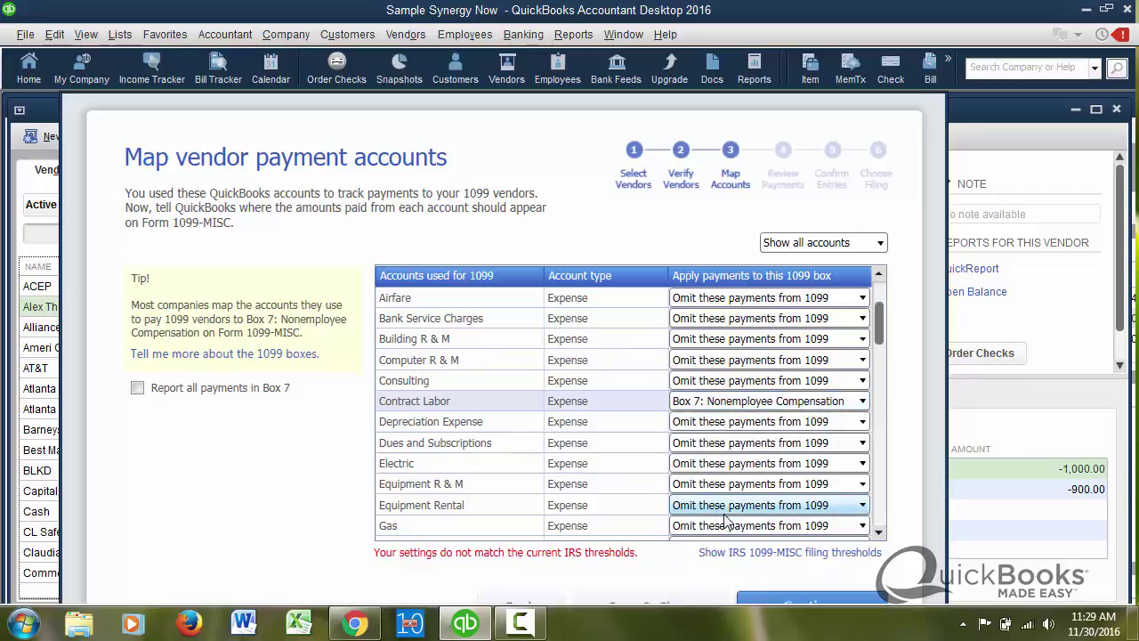
pyautogui.click(798, 603)
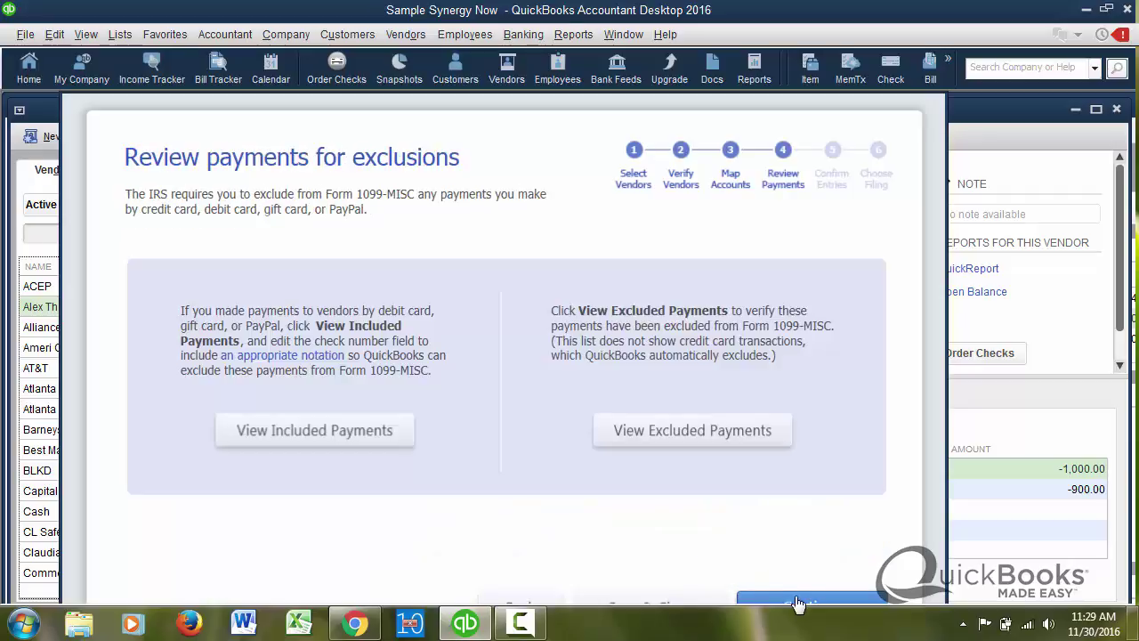
# - Confirm the 2019 entries, refresh the 1099 Summary showing 900.00 in Box 7, then close it
pyautogui.click(798, 604)
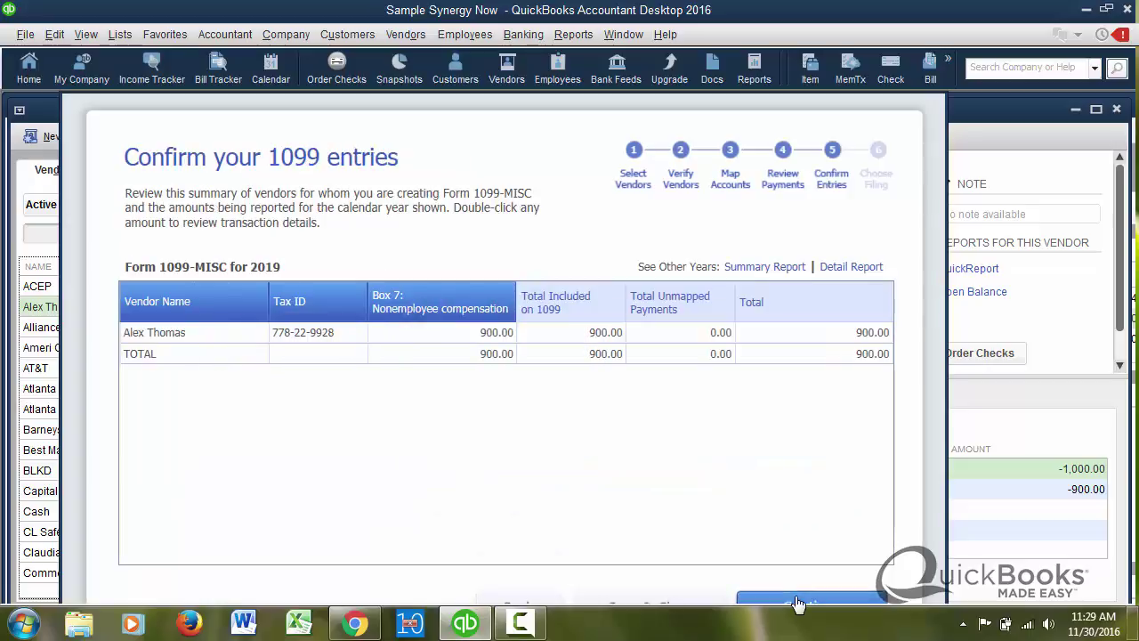
pyautogui.doubleClick(703, 329)
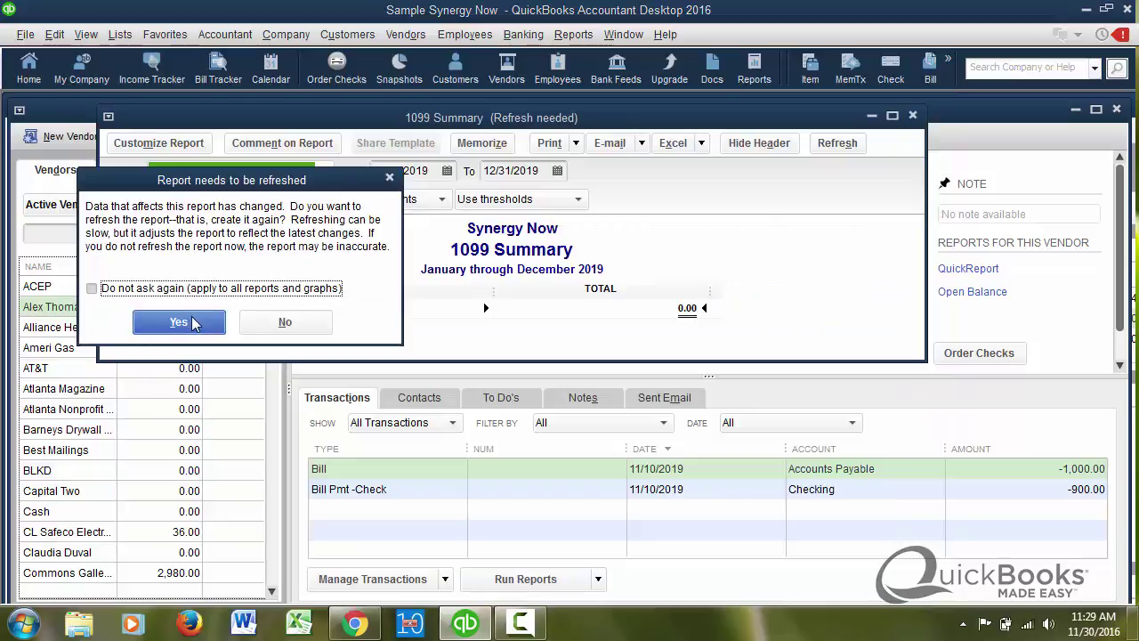
pyautogui.click(179, 322)
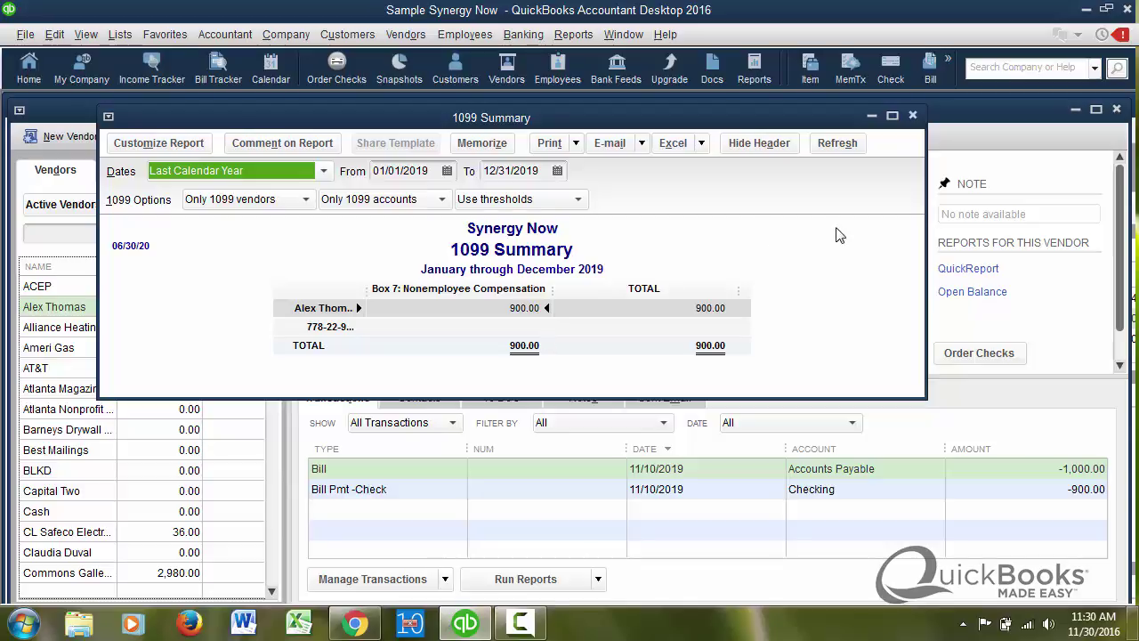
pyautogui.click(912, 115)
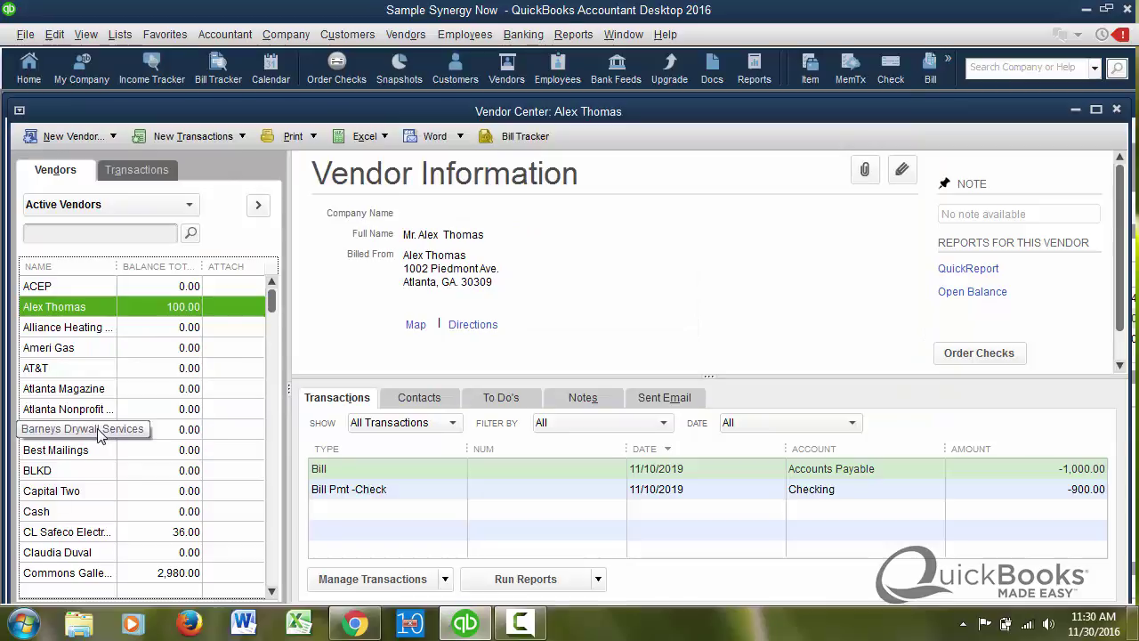
# - In Barneys Drywall Services' Tax Settings, mark it 1099-eligible, enter the vendor's tax ID, and save
pyautogui.click(100, 431)
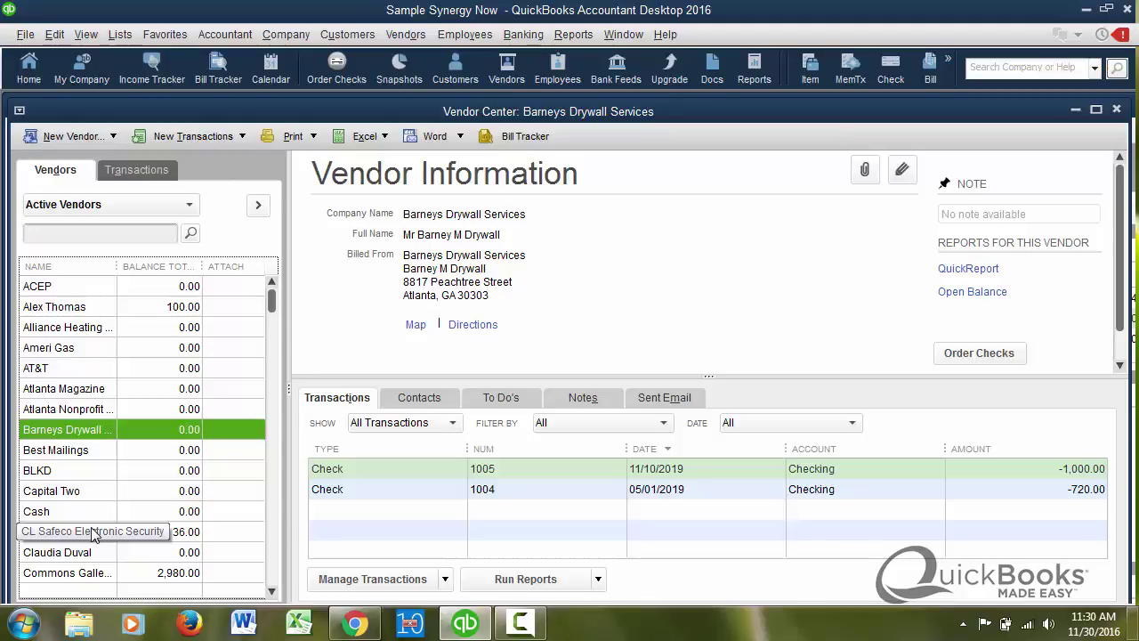
pyautogui.doubleClick(102, 433)
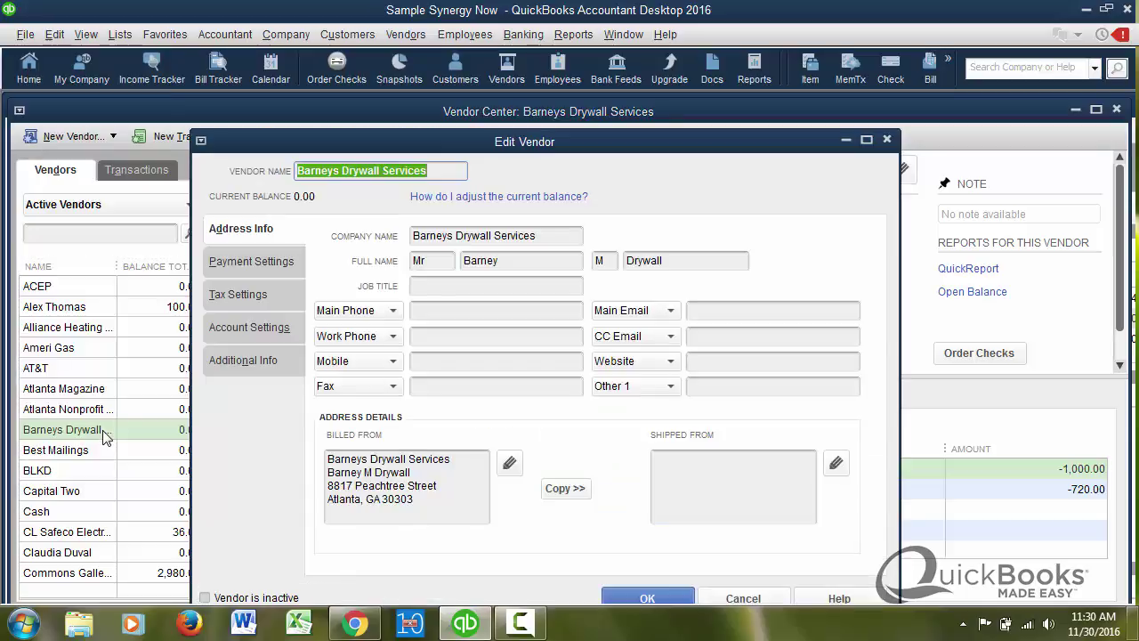
pyautogui.click(251, 295)
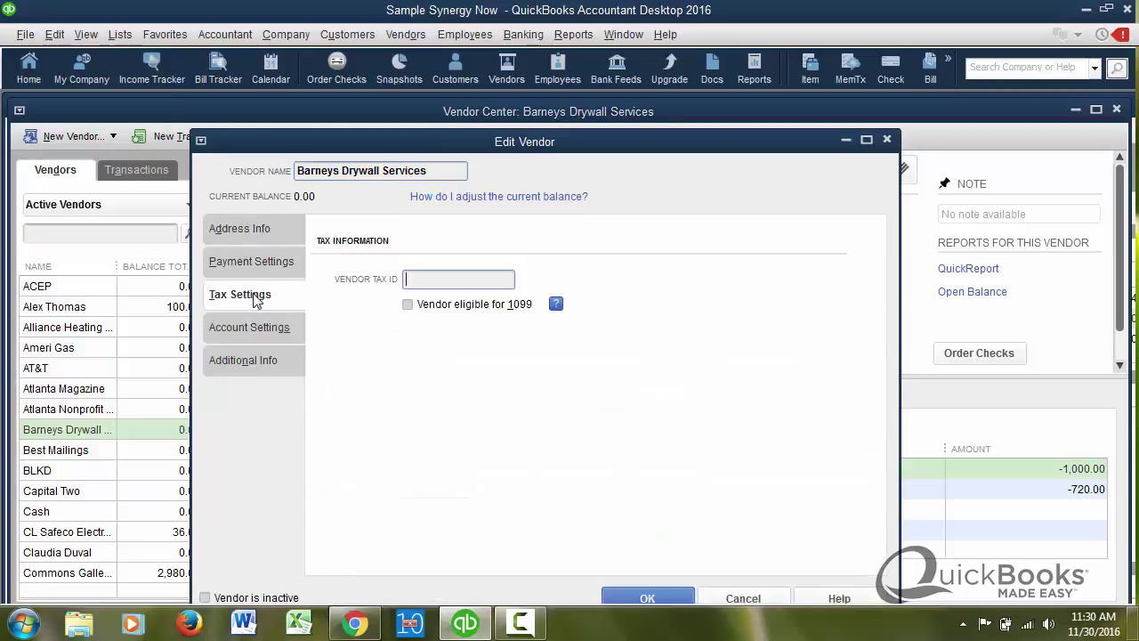
pyautogui.click(409, 305)
pyautogui.click(414, 282)
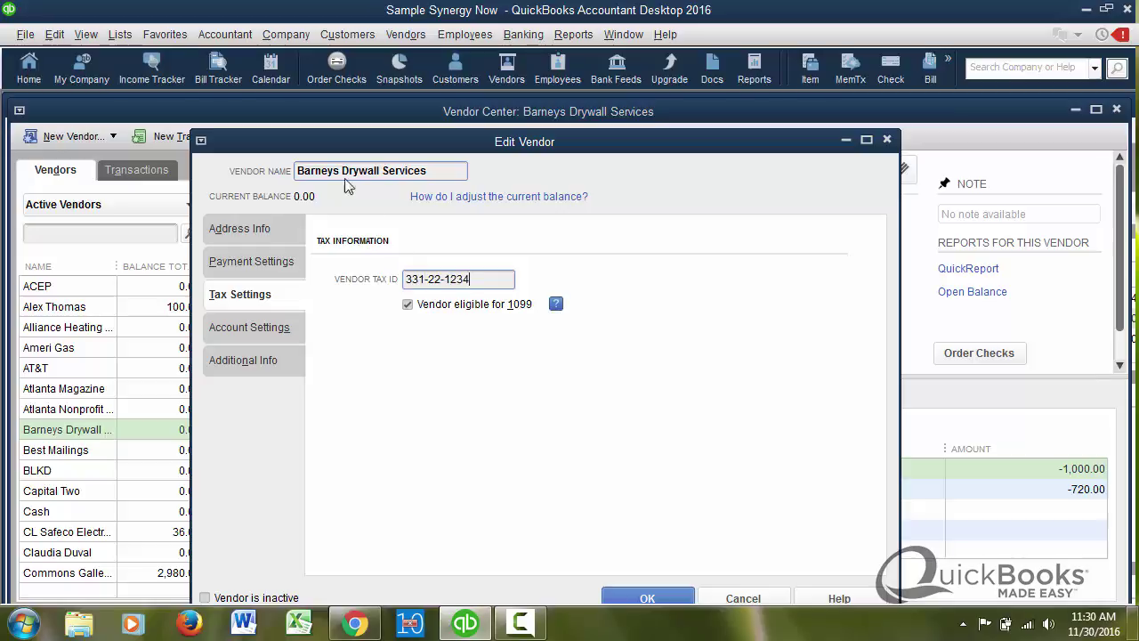
pyautogui.moveTo(434, 147); pyautogui.dragTo(425, 114)
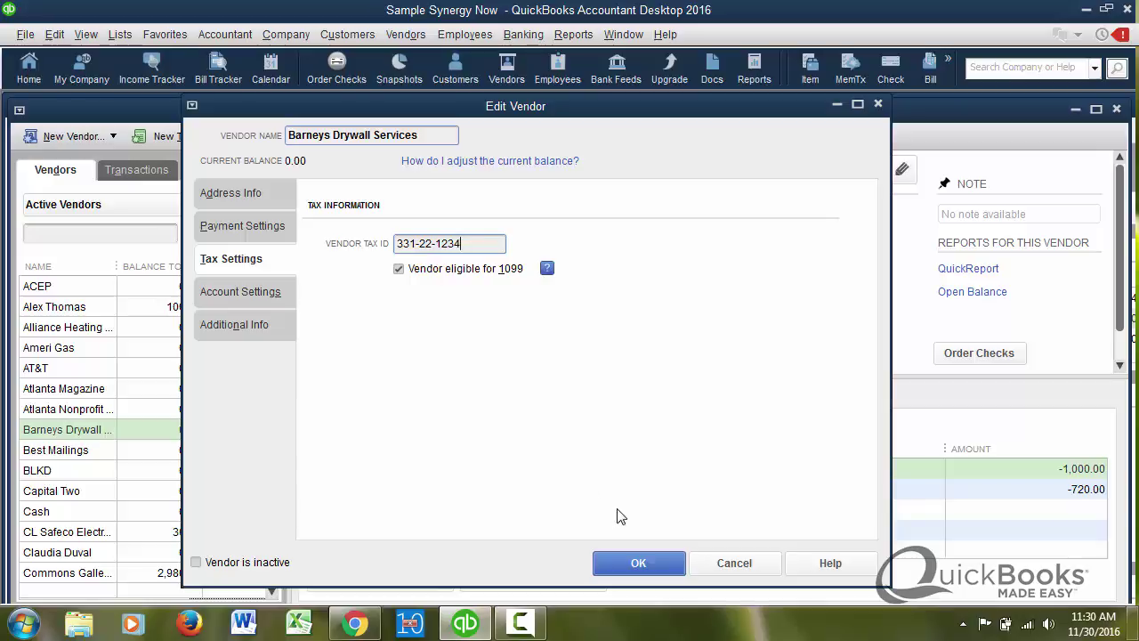
pyautogui.click(639, 563)
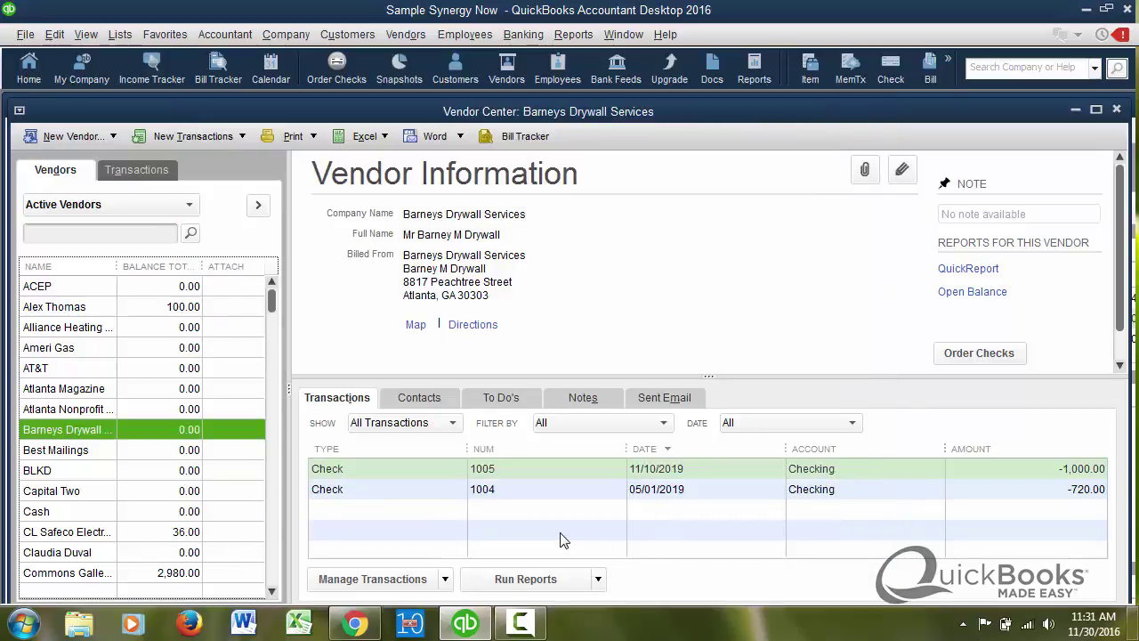
# - Inspect check 1005's expense lines: Contract Labor 900.00 and Equipment Rental 100.00
pyautogui.doubleClick(663, 476)
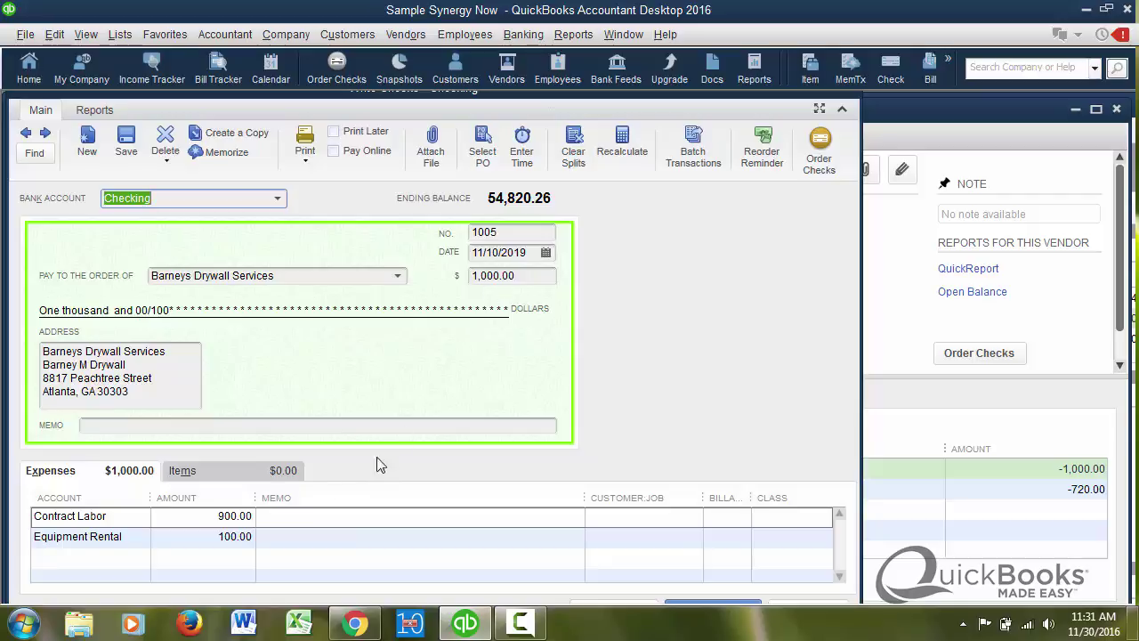
pyautogui.click(214, 517)
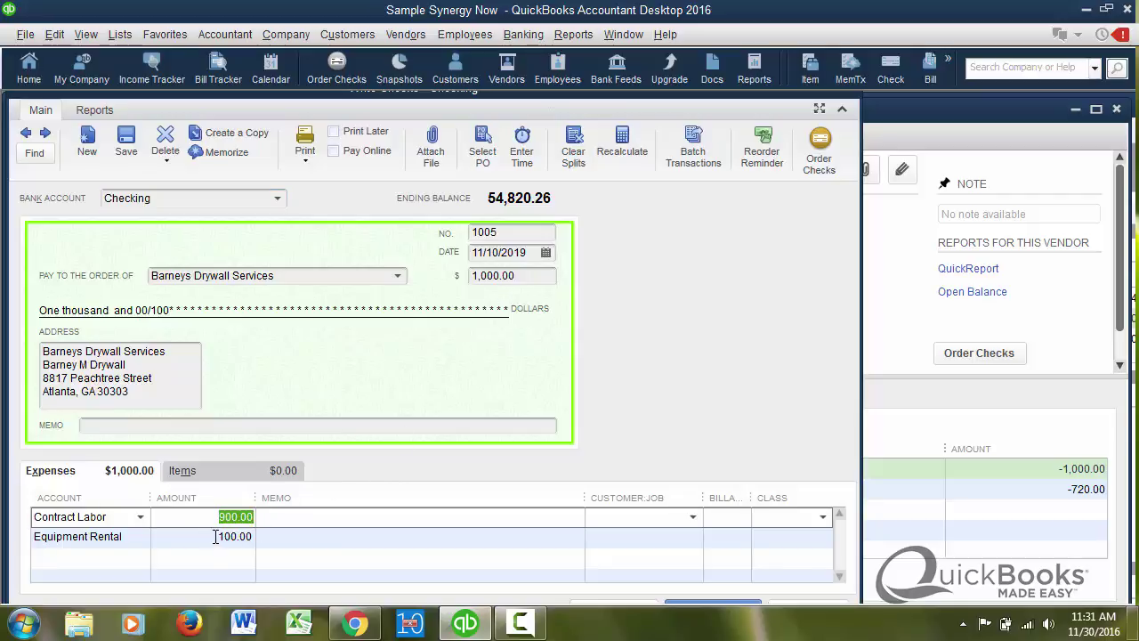
pyautogui.click(216, 536)
pyautogui.moveTo(216, 536); pyautogui.dragTo(287, 551)
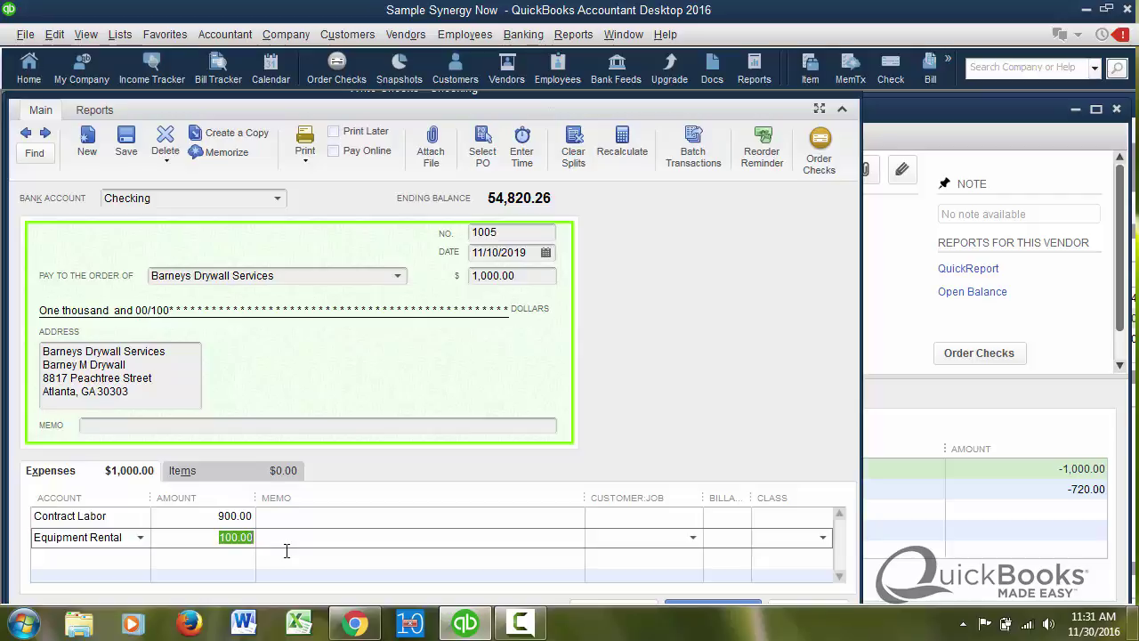
pyautogui.click(213, 523)
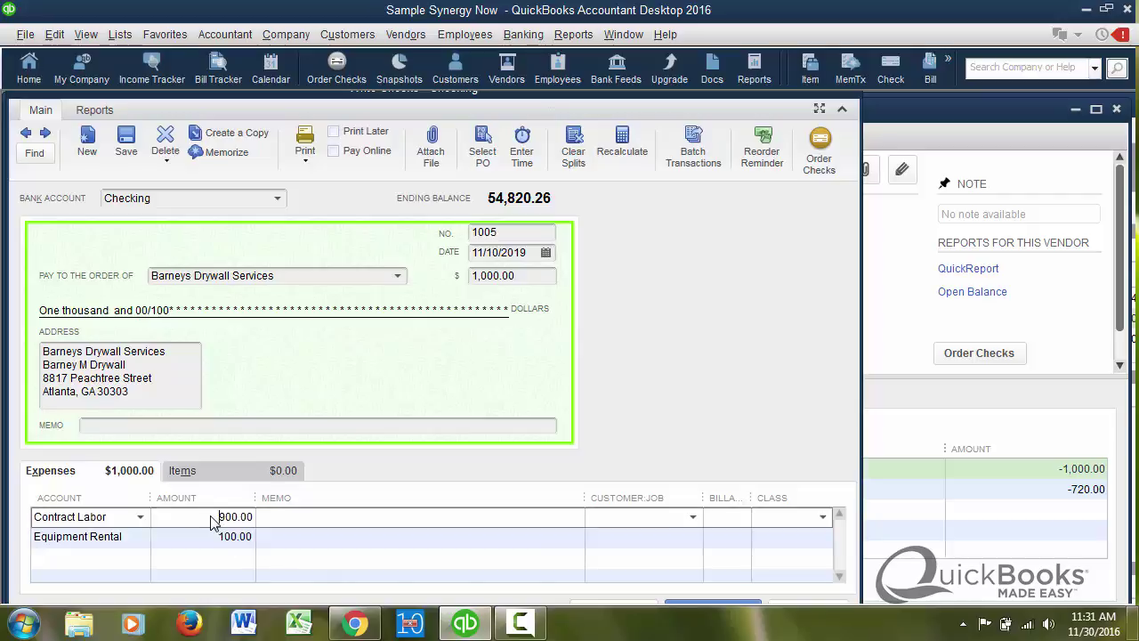
pyautogui.moveTo(211, 516); pyautogui.dragTo(296, 533)
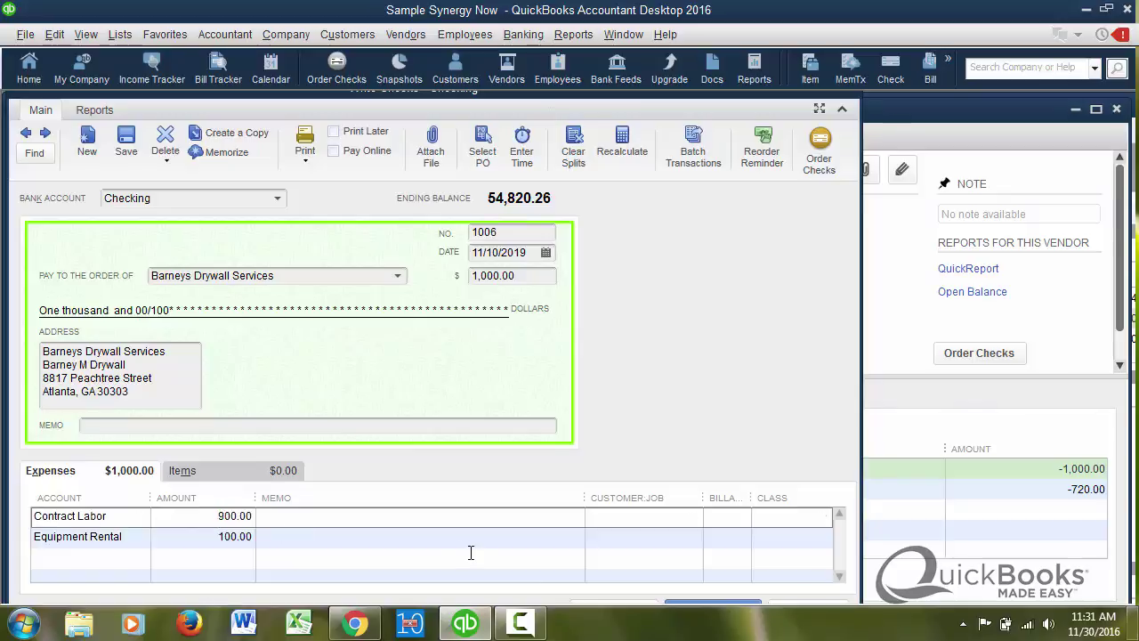
pyautogui.hotkey('alt', 'a')
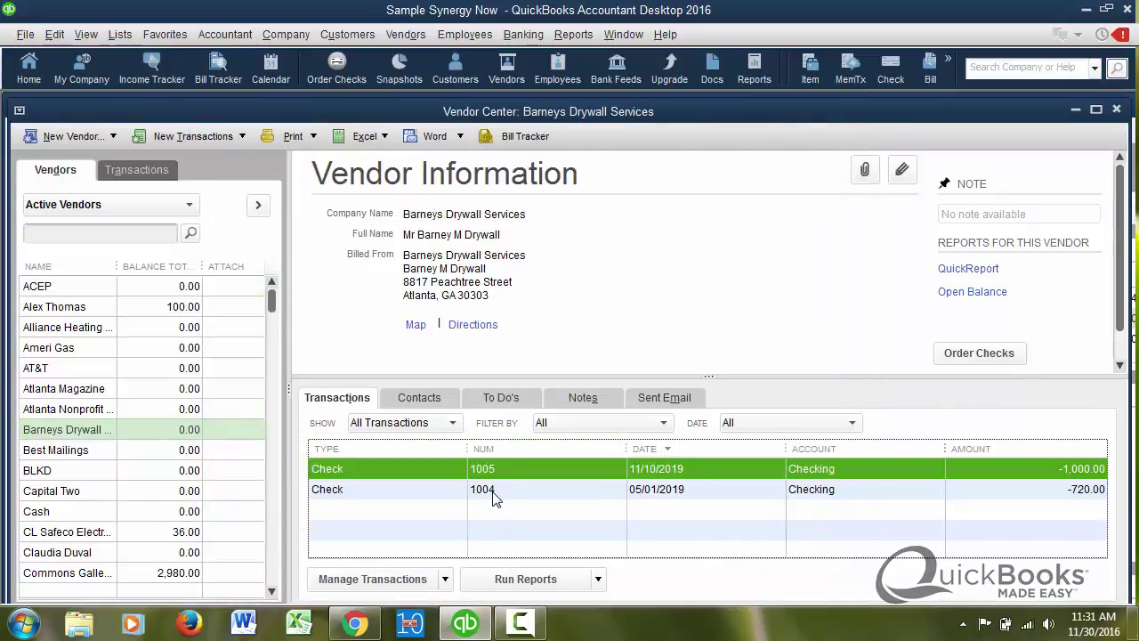
# - Review check 1004's single 720.00 expense line
pyautogui.doubleClick(494, 497)
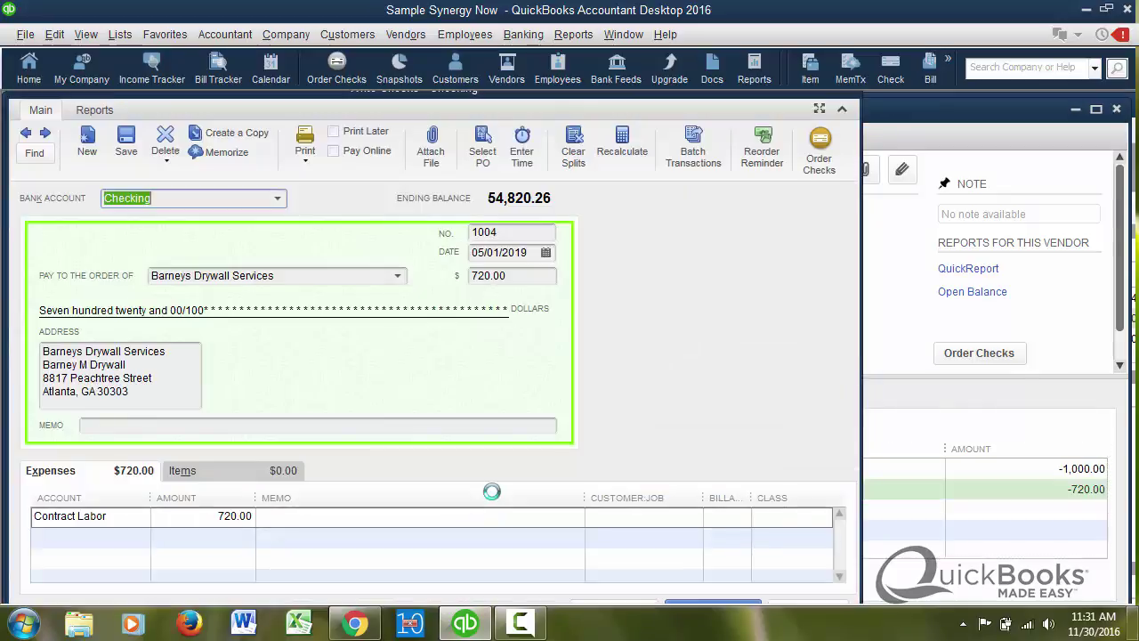
pyautogui.click(217, 516)
pyautogui.moveTo(213, 514); pyautogui.dragTo(320, 541)
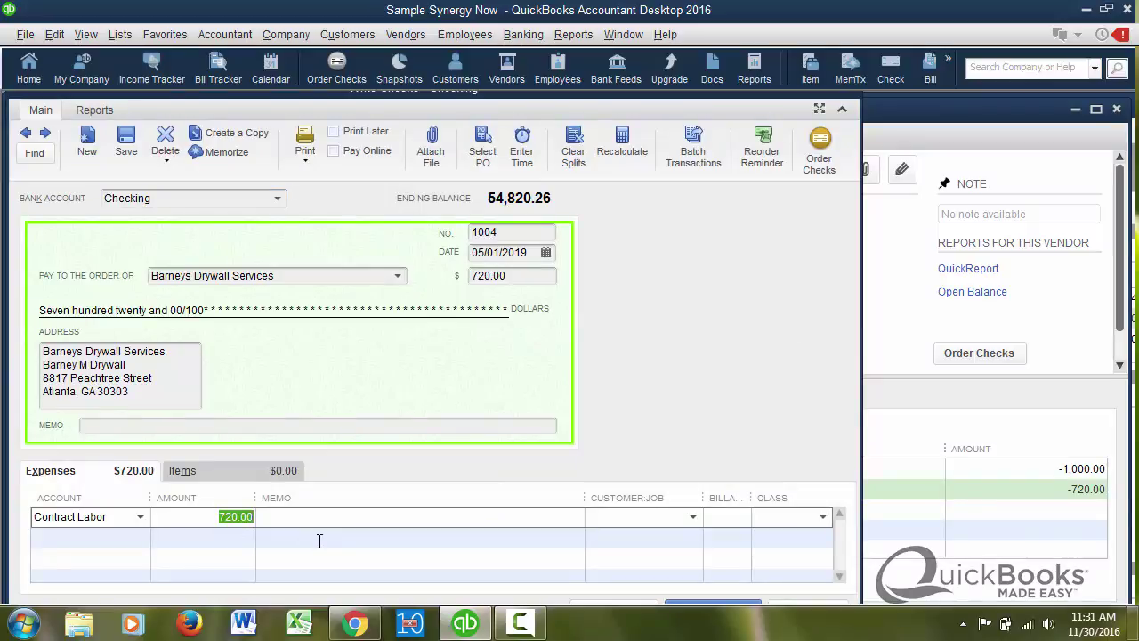
pyautogui.press('Escape')
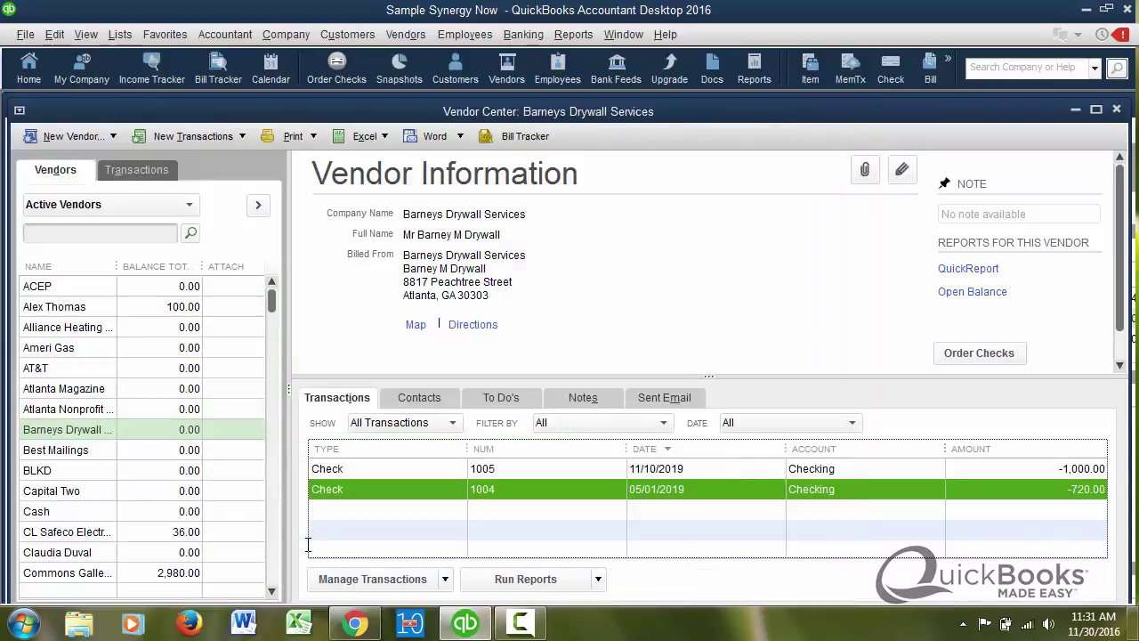
# - Reopen check 1005 to recheck the 900.00 Contract Labor amount and the Equipment Rental account
pyautogui.doubleClick(474, 468)
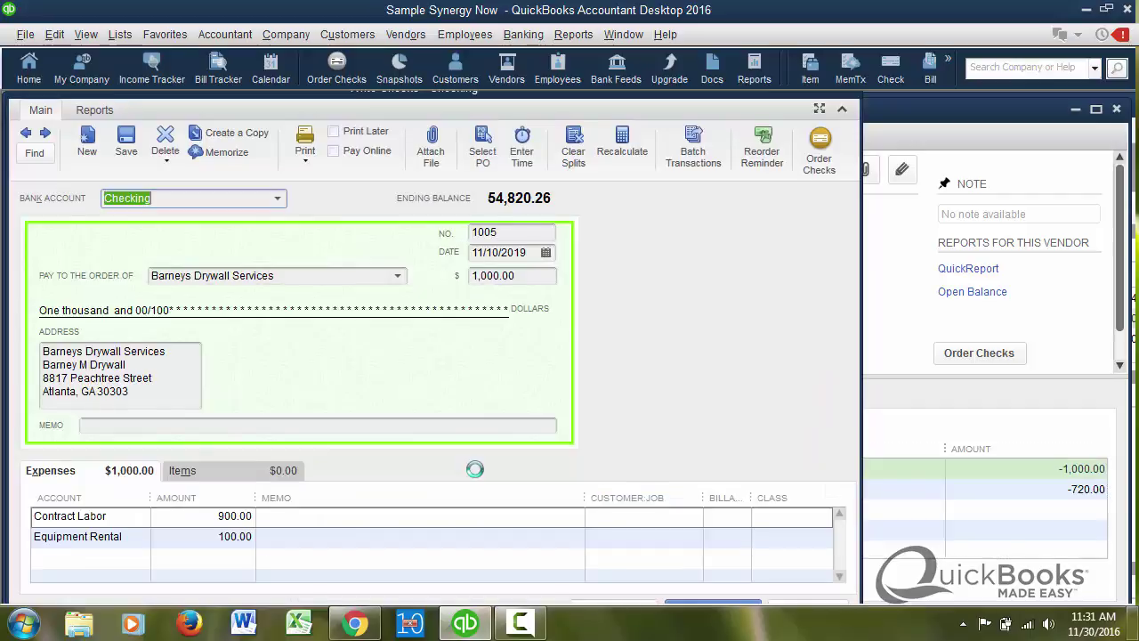
pyautogui.moveTo(208, 516); pyautogui.dragTo(330, 526)
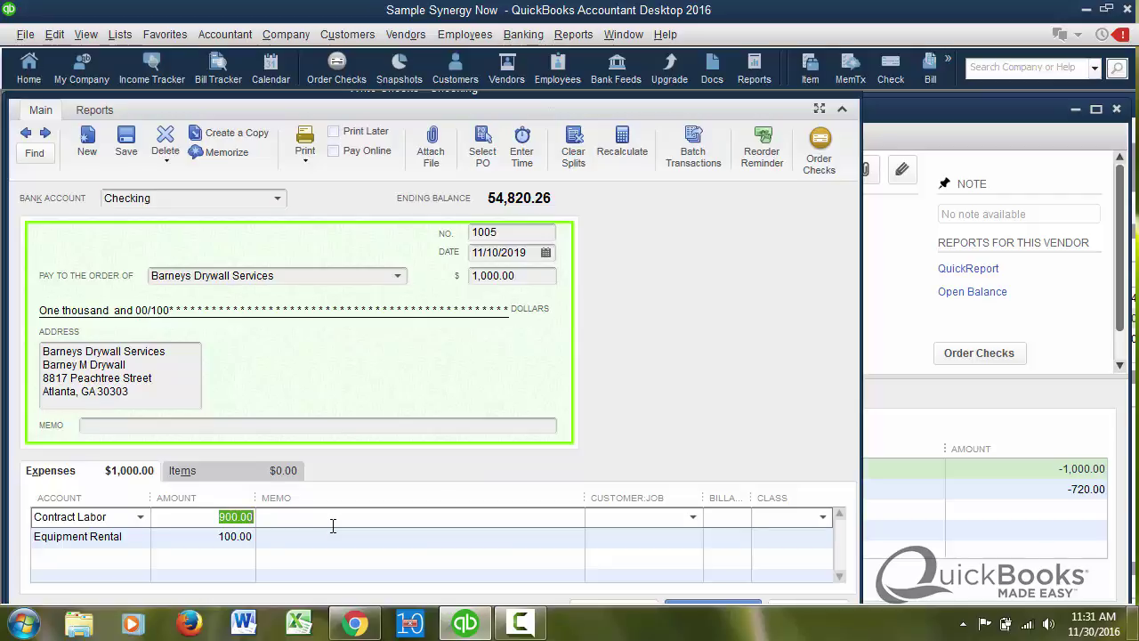
pyautogui.click(210, 537)
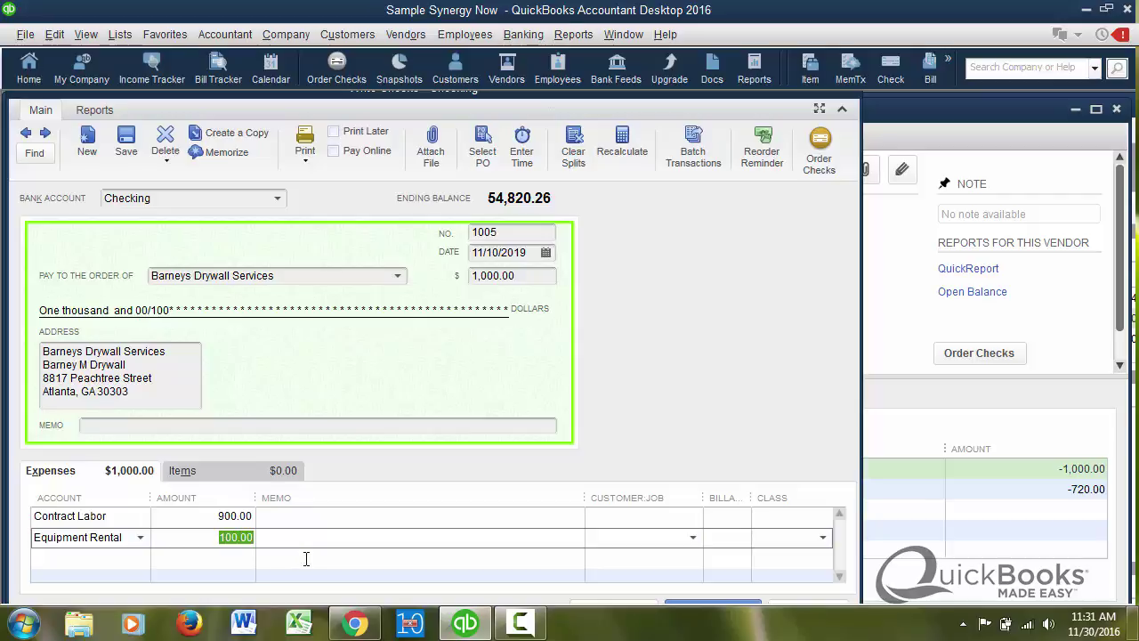
pyautogui.click(125, 537)
pyautogui.moveTo(122, 537); pyautogui.dragTo(17, 537)
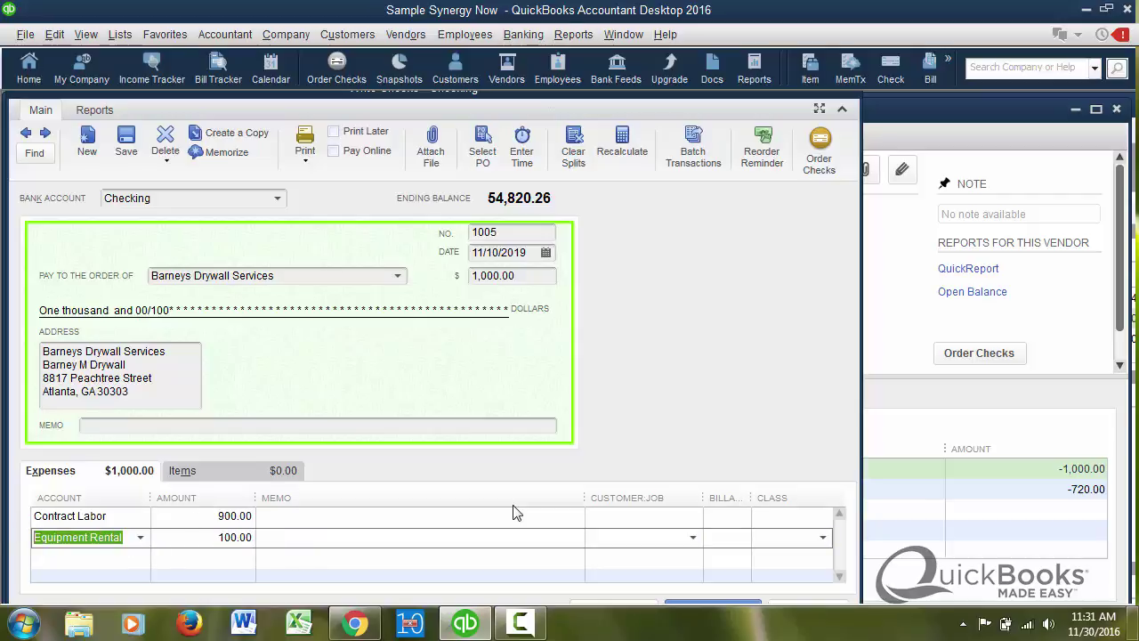
pyautogui.hotkey('alt', 'a')
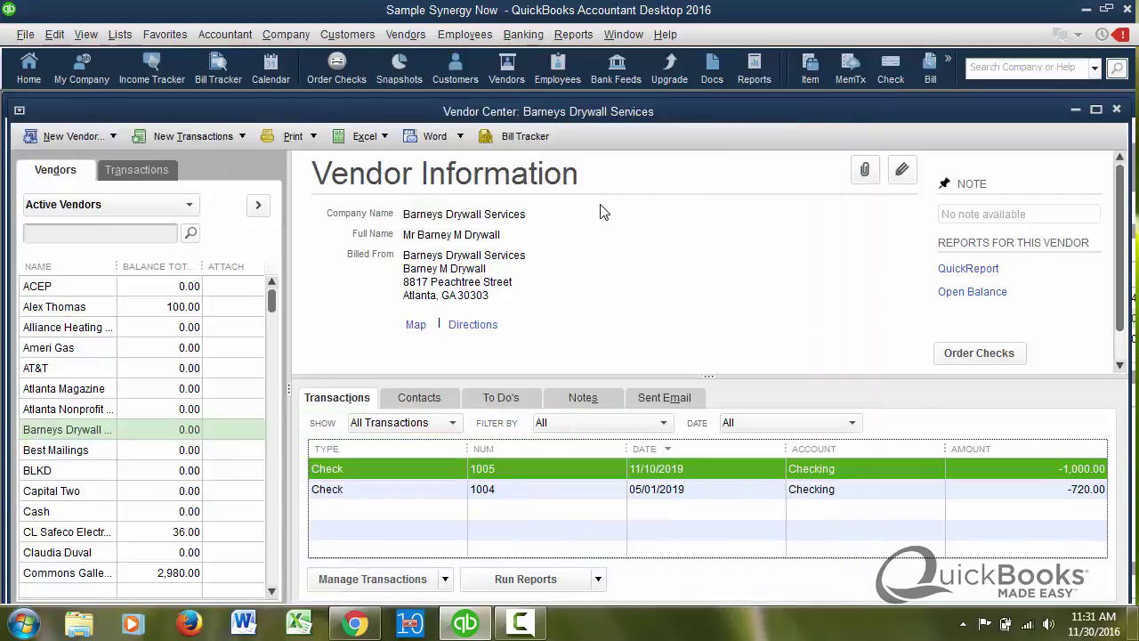
# - Run the 1099 Summary, now showing Barneys Drywall at 1,620.00 and 2,520.00 total in Box 7
pyautogui.click(569, 39)
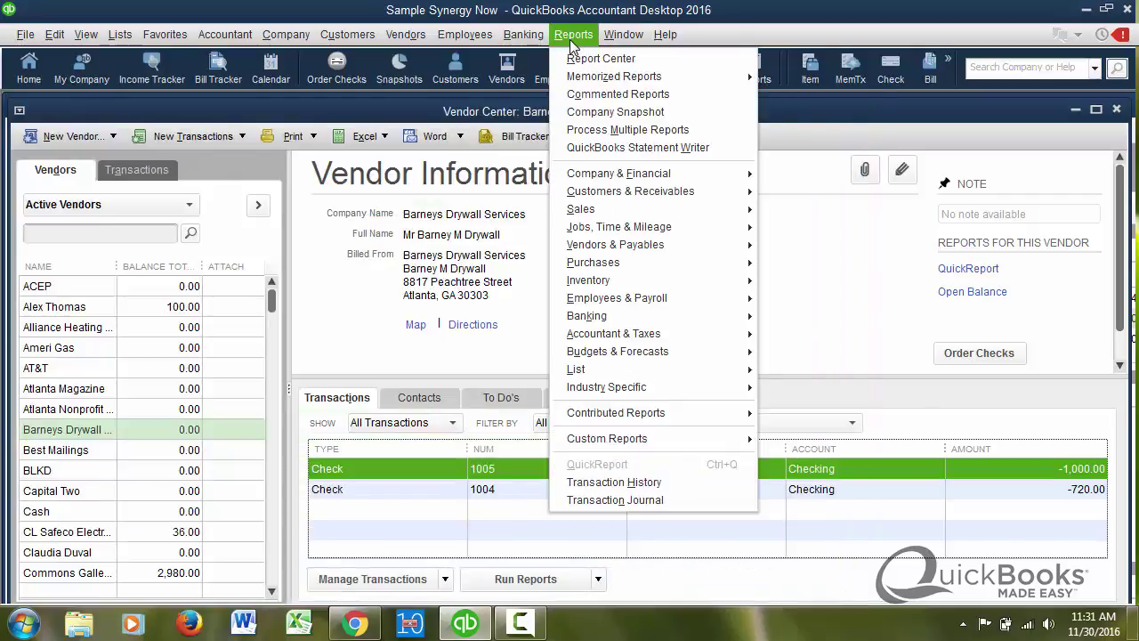
pyautogui.moveTo(620, 252)
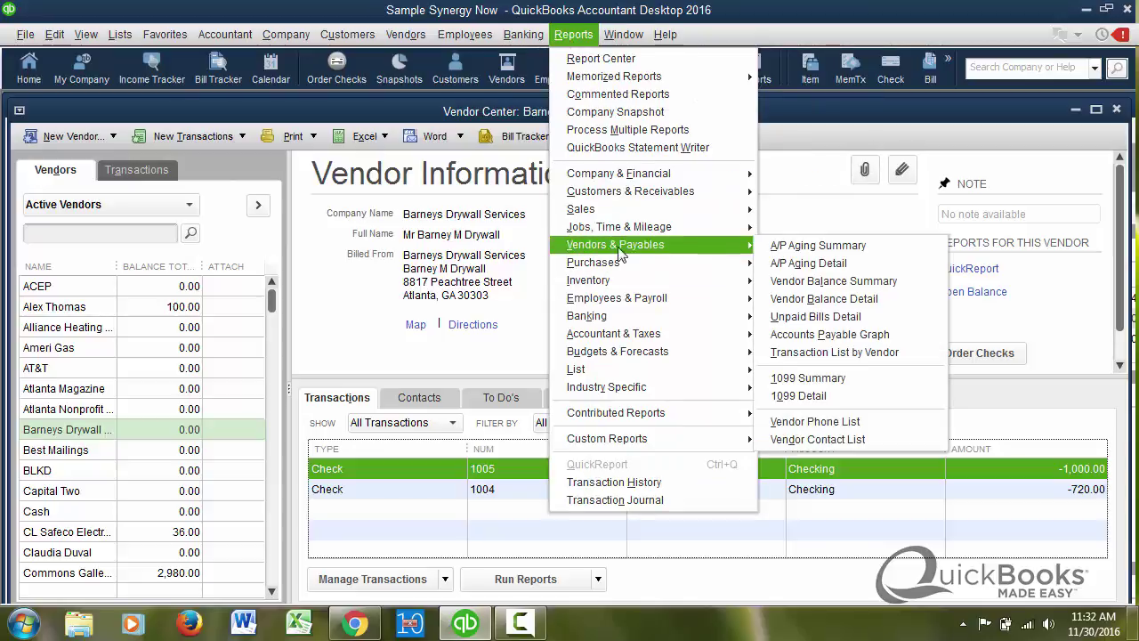
pyautogui.click(808, 379)
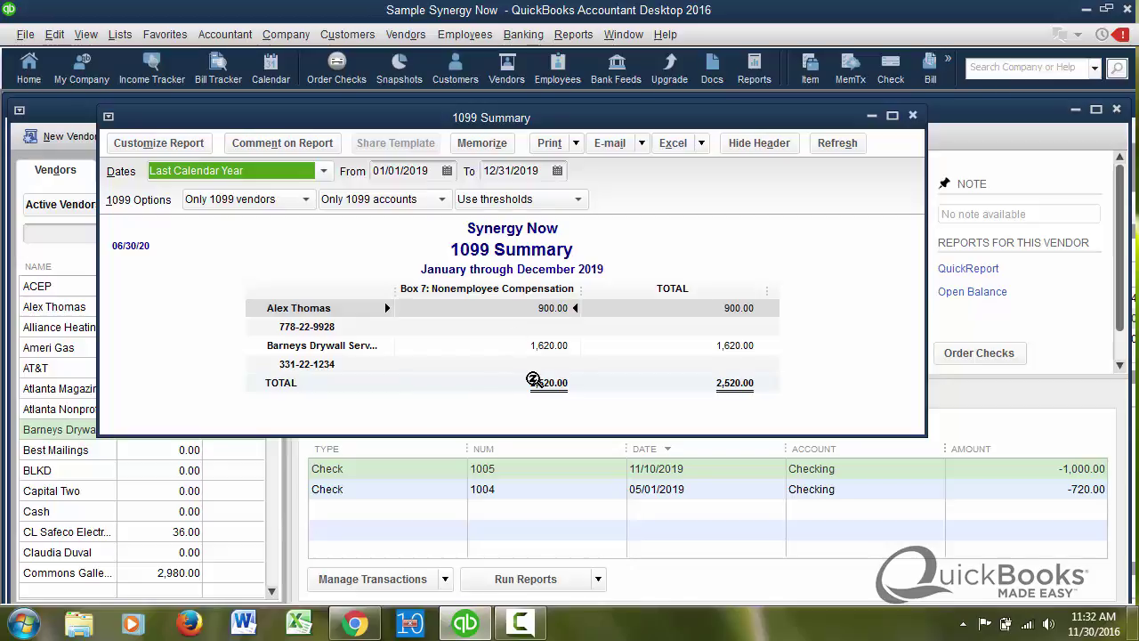
pyautogui.click(565, 39)
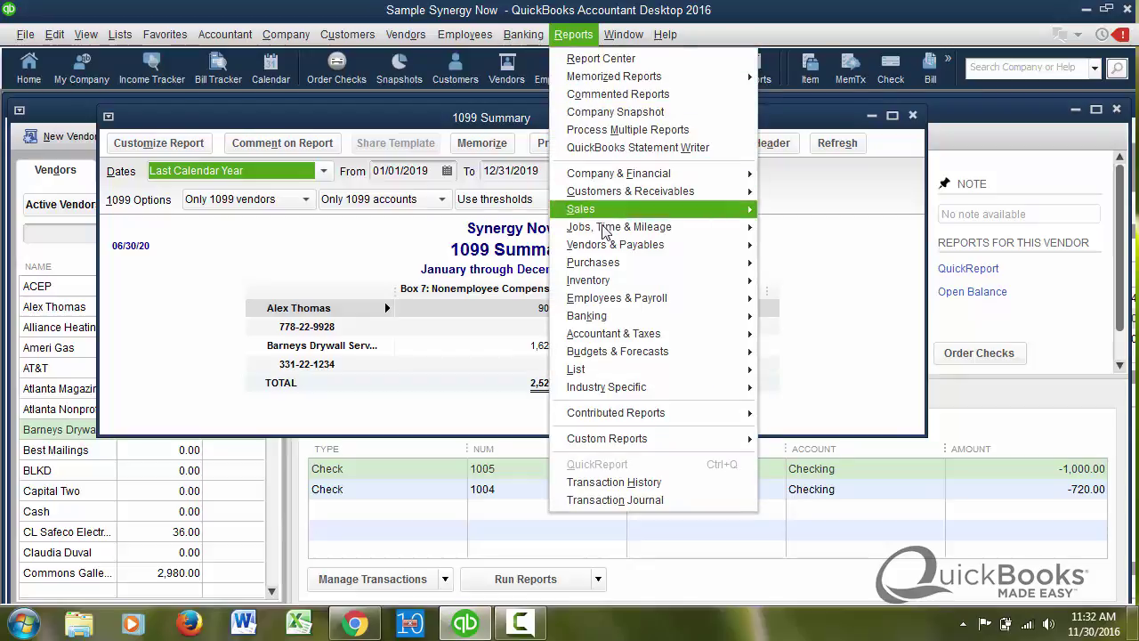
# - Launch the 1099 Wizard from Vendors > Print/E-file 1099s
pyautogui.click(406, 33)
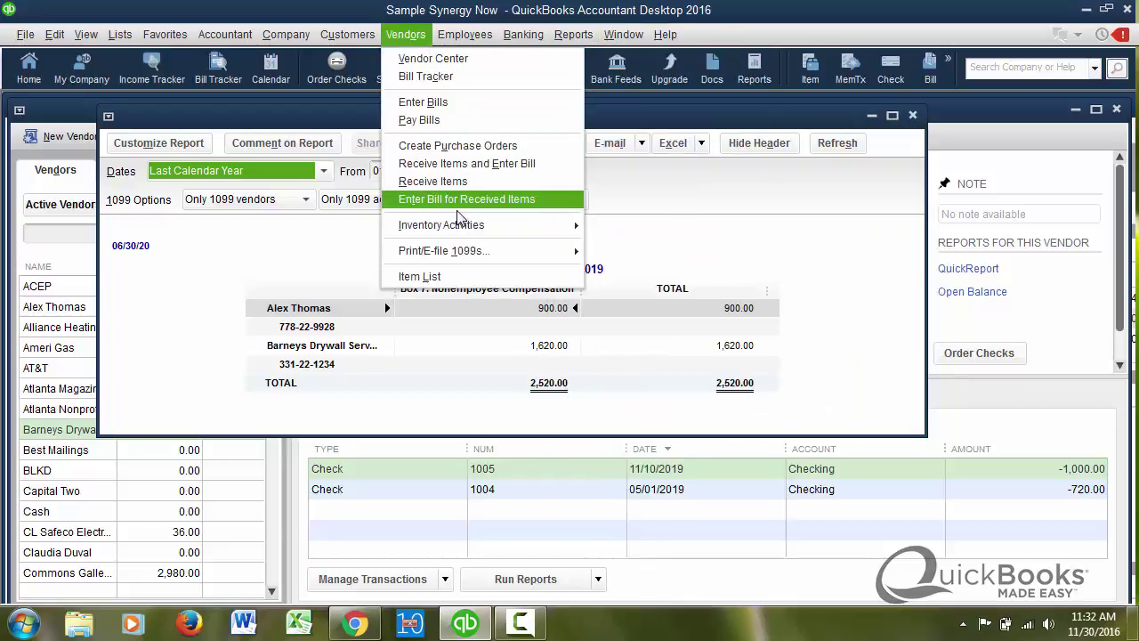
pyautogui.moveTo(466, 254)
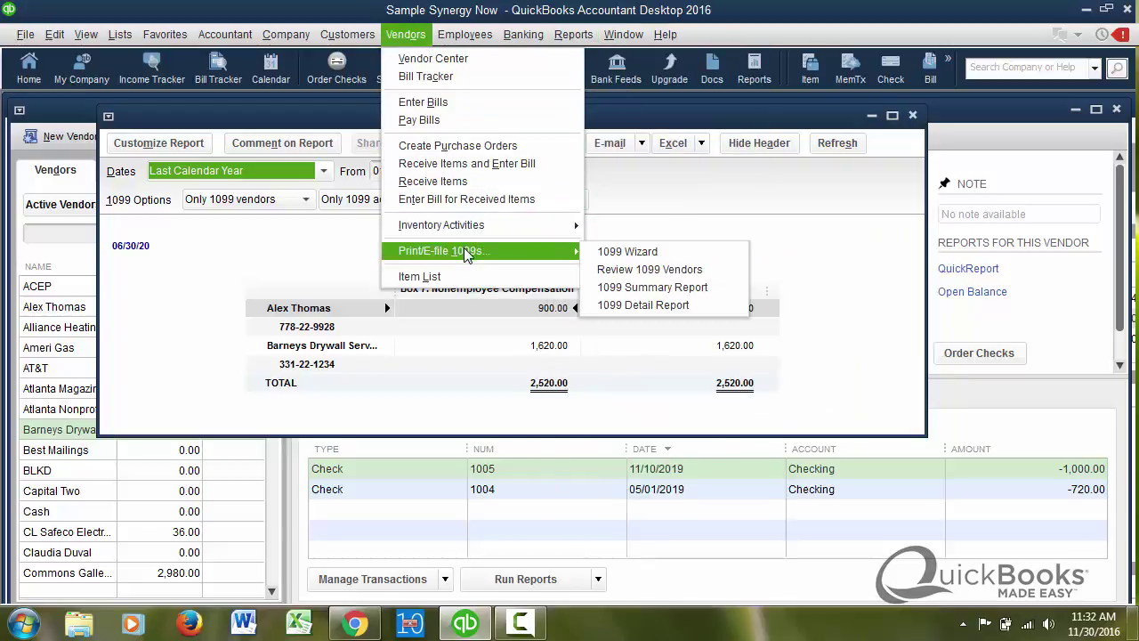
pyautogui.click(601, 255)
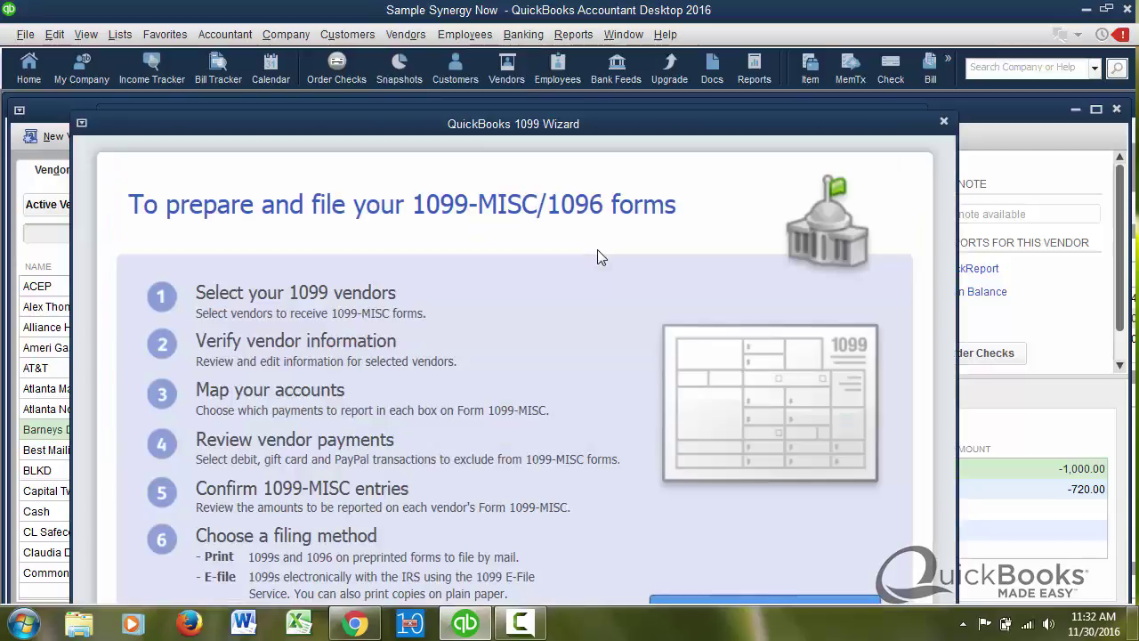
pyautogui.moveTo(572, 114); pyautogui.dragTo(552, 82)
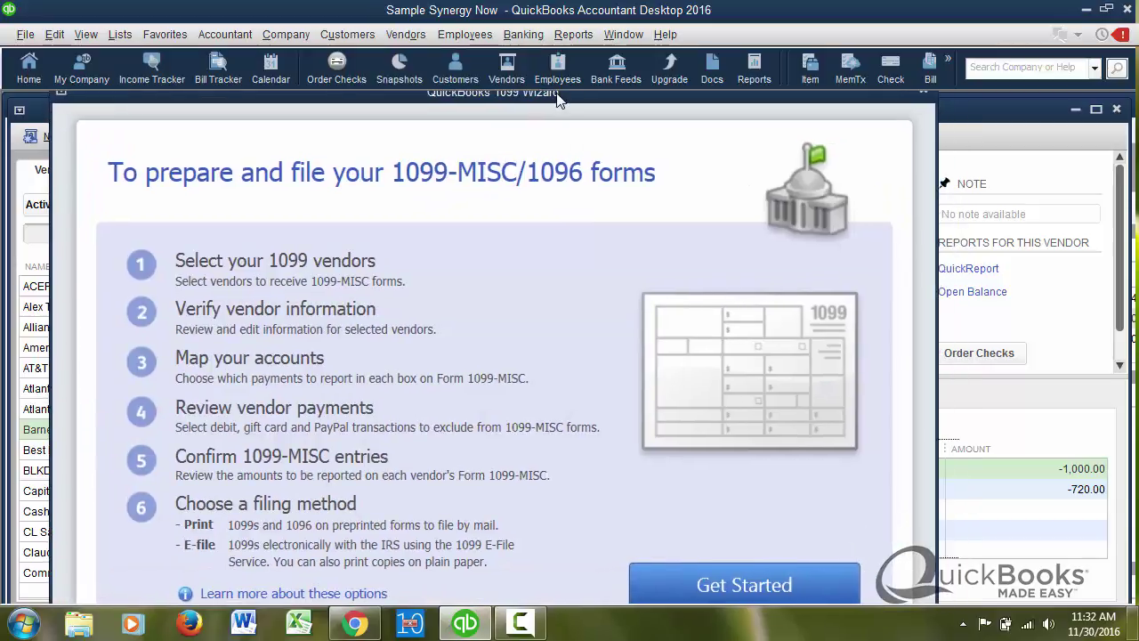
# - Accept the selected vendors and their information, leaving Equipment Rental omitted from the 1099
pyautogui.click(765, 585)
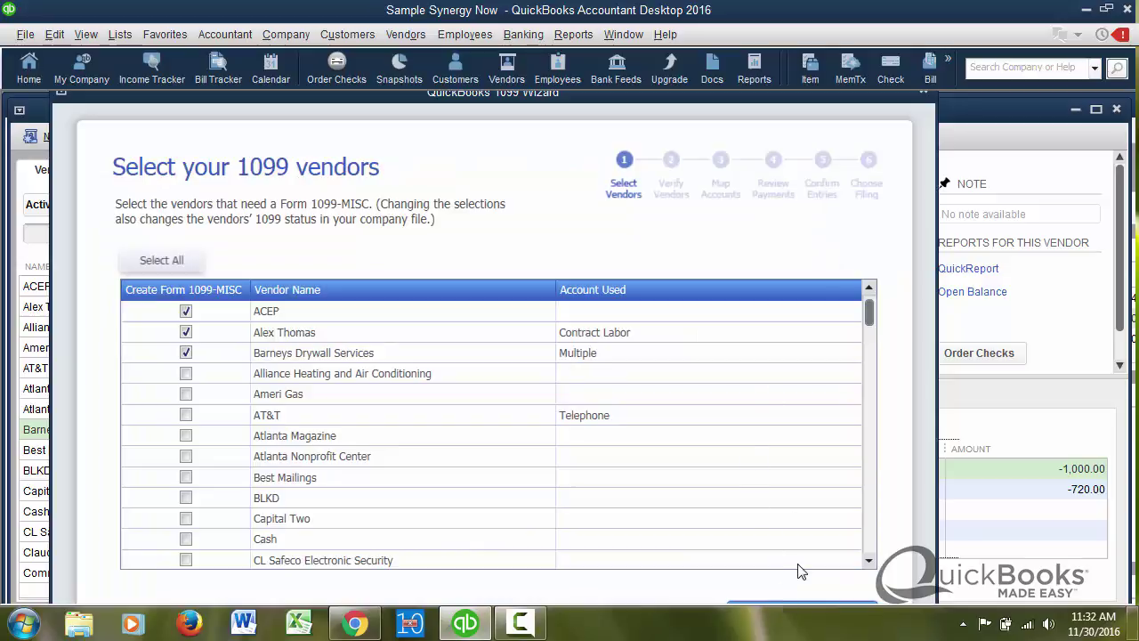
pyautogui.moveTo(716, 110); pyautogui.dragTo(720, 101)
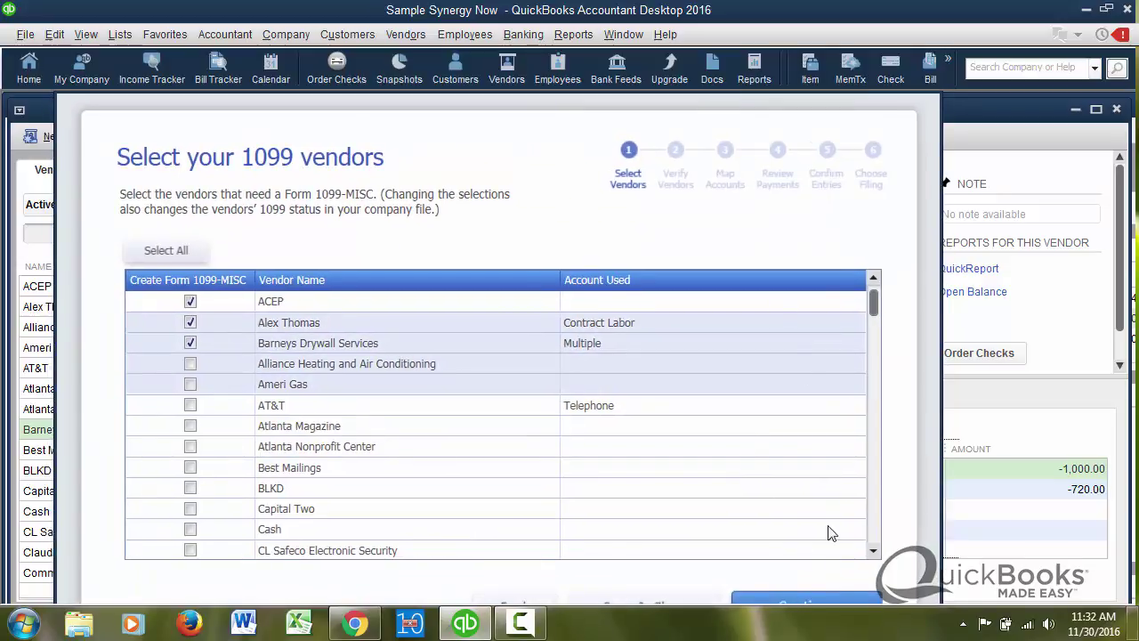
pyautogui.click(835, 601)
pyautogui.click(834, 600)
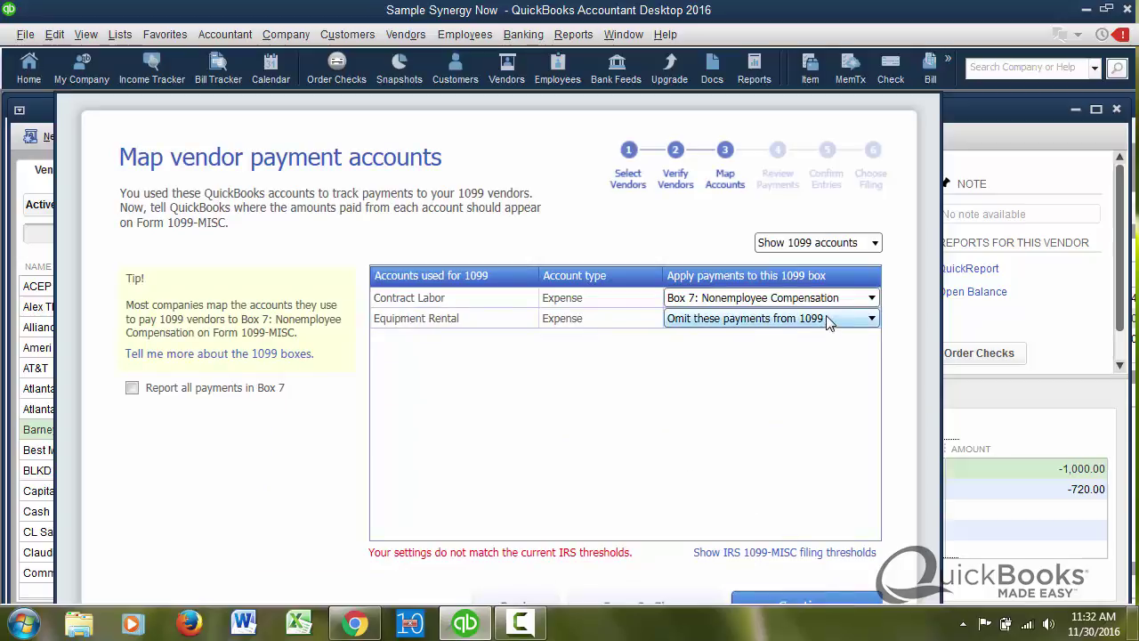
pyautogui.click(871, 320)
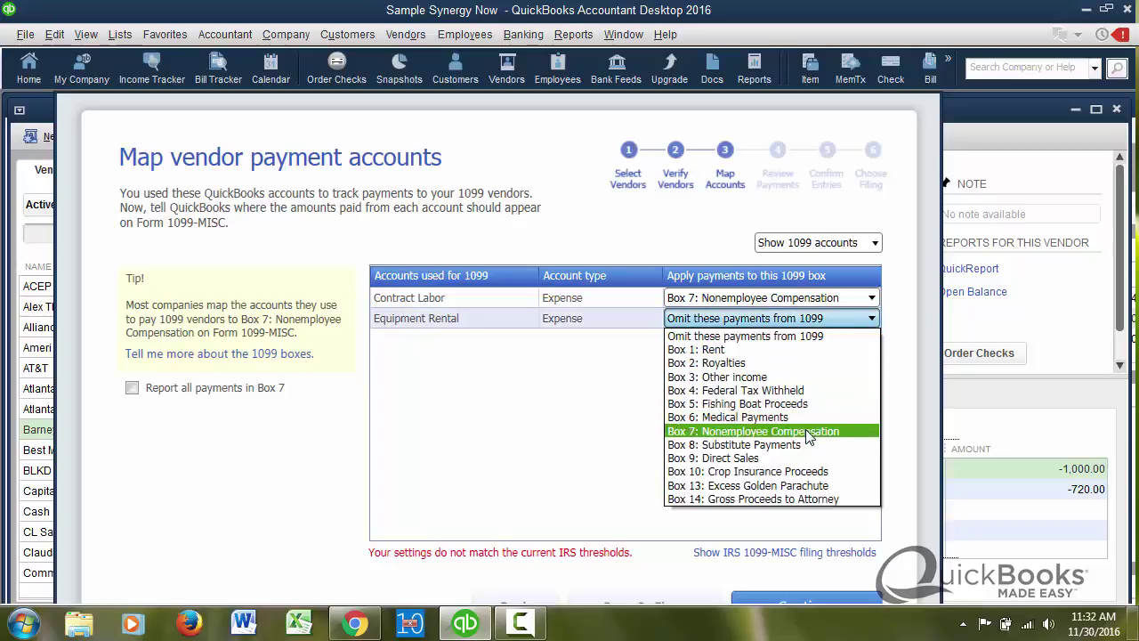
pyautogui.click(572, 328)
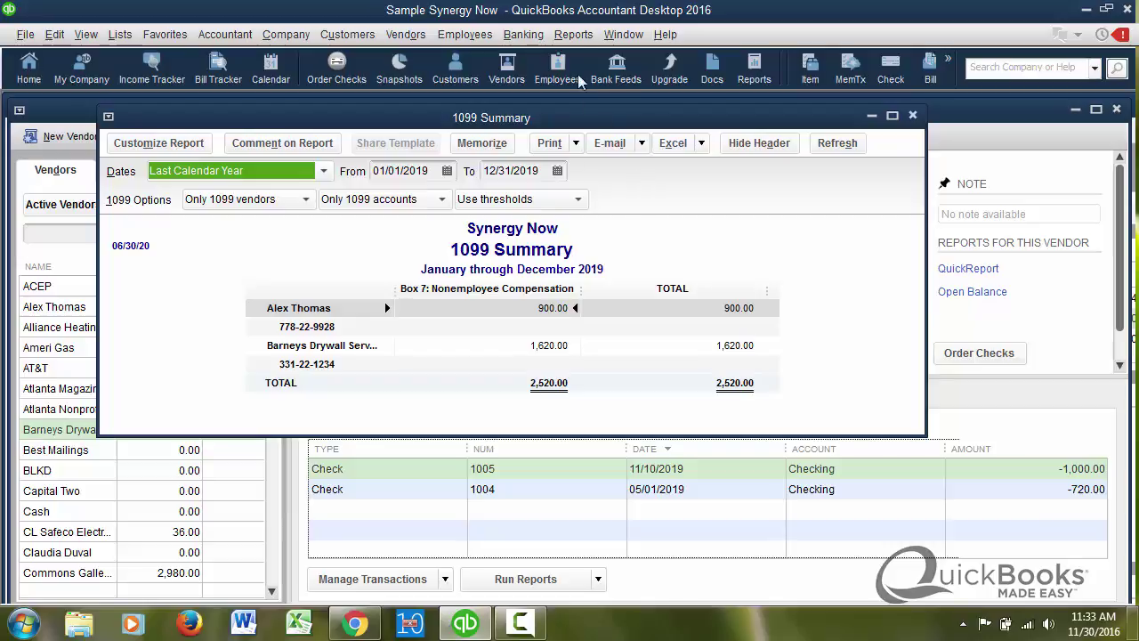
# - Reopen the 1099 Wizard from the Vendors menu
pyautogui.click(565, 37)
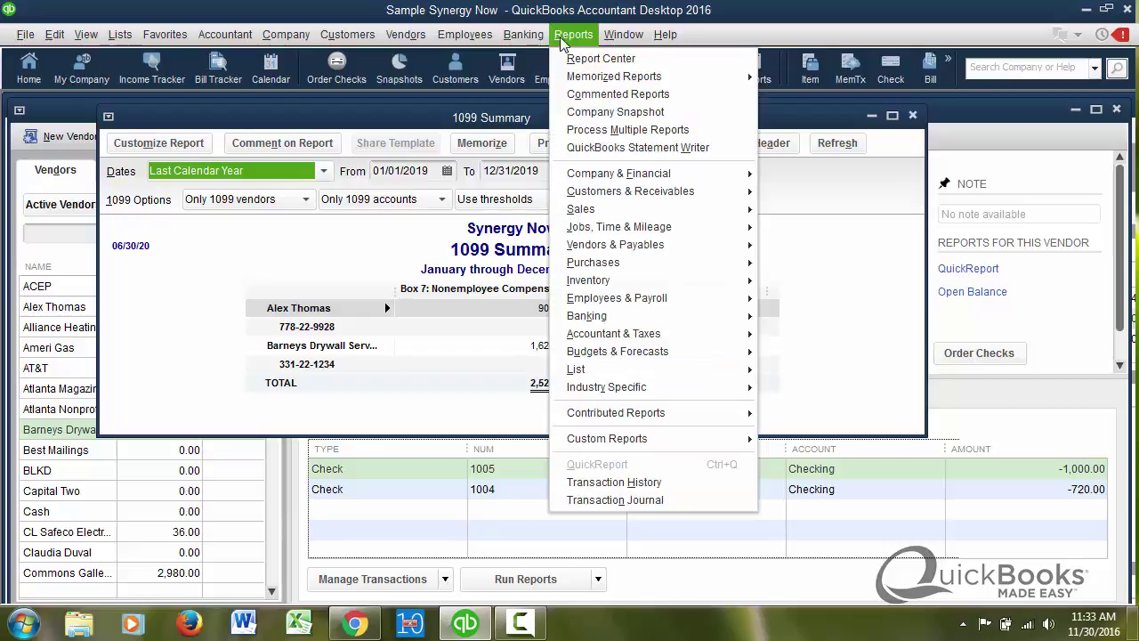
pyautogui.moveTo(409, 40)
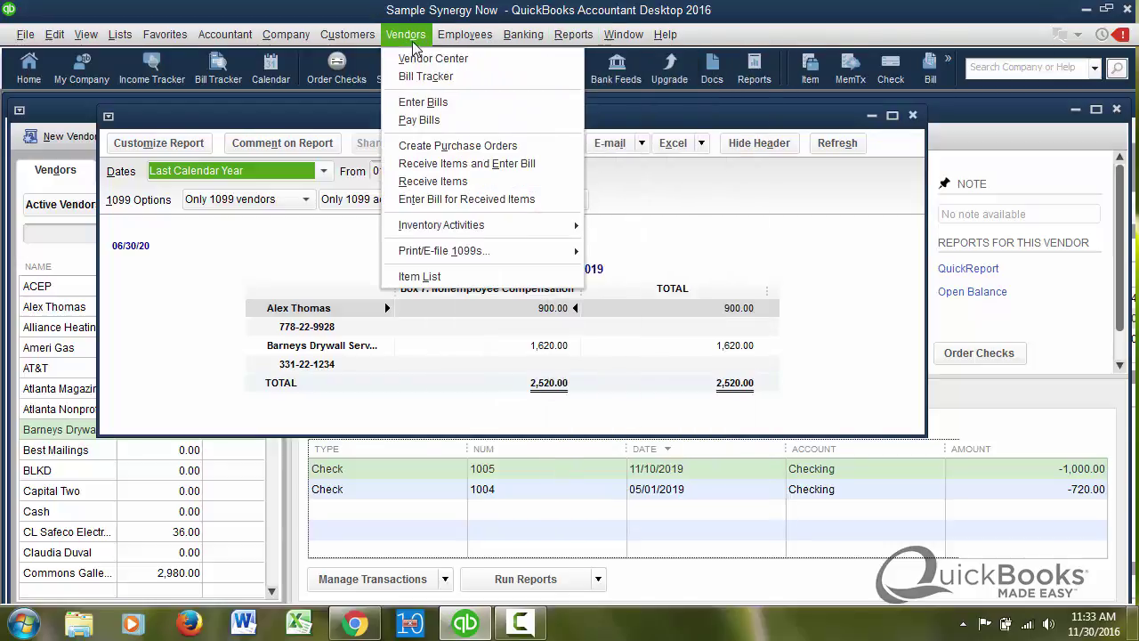
pyautogui.moveTo(507, 253)
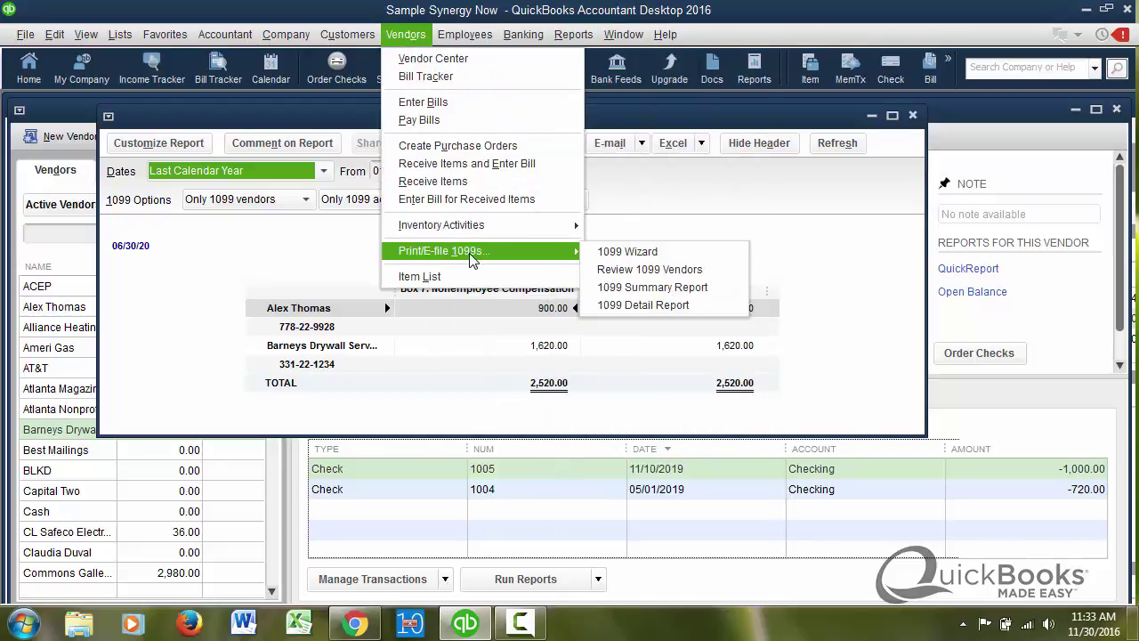
pyautogui.click(602, 253)
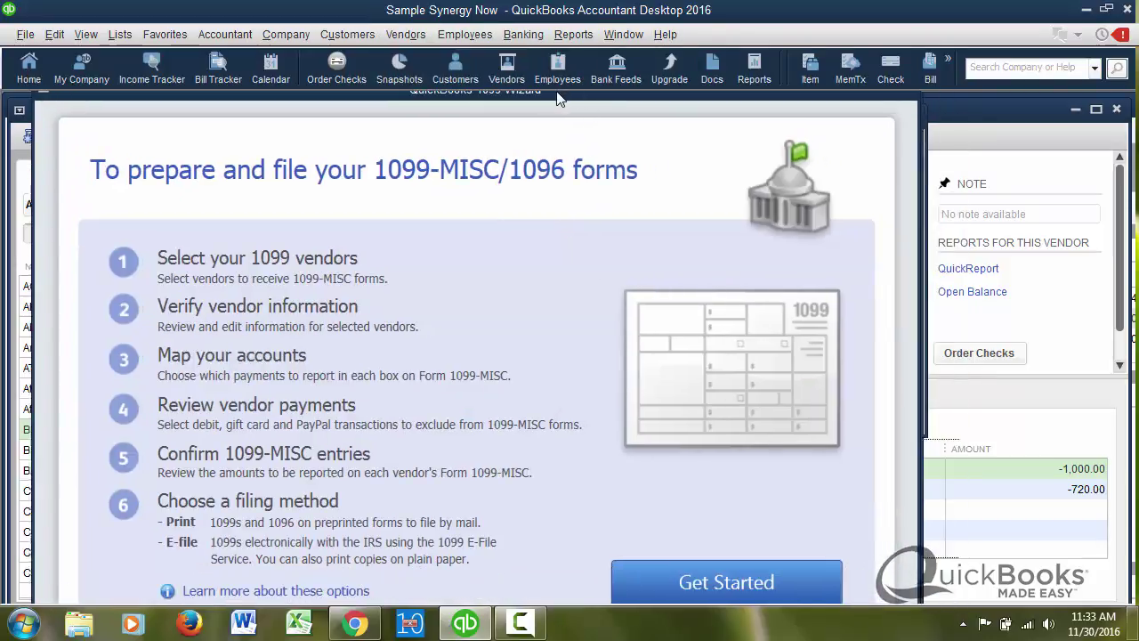
# - Select the three 1099 vendors and verify their details, including ACEP's first name
pyautogui.click(738, 582)
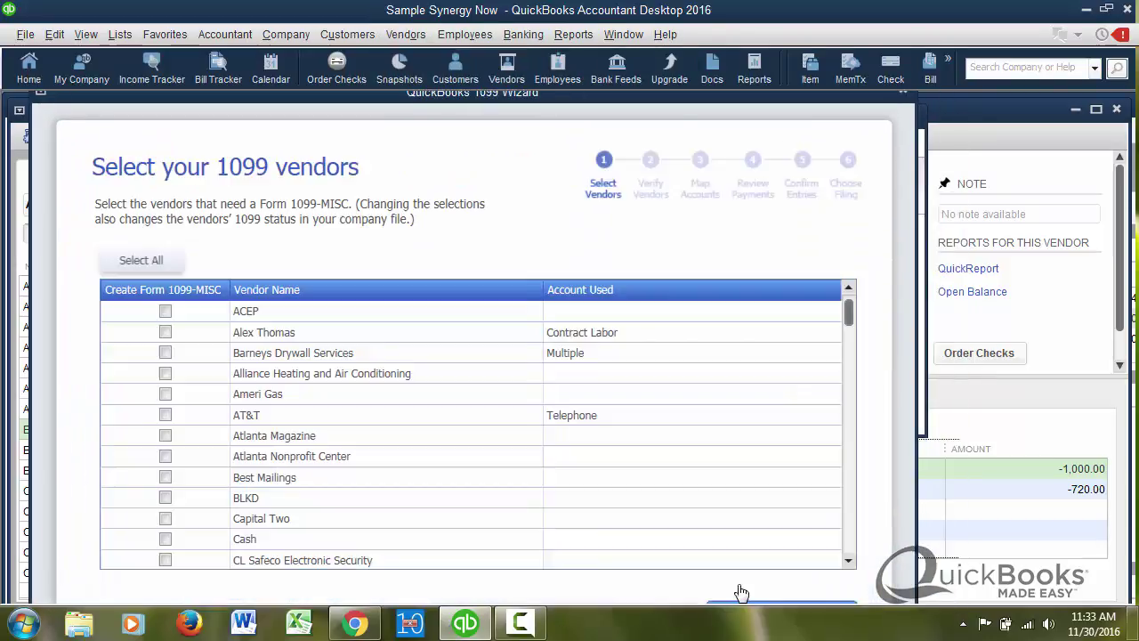
pyautogui.moveTo(669, 105); pyautogui.dragTo(684, 99)
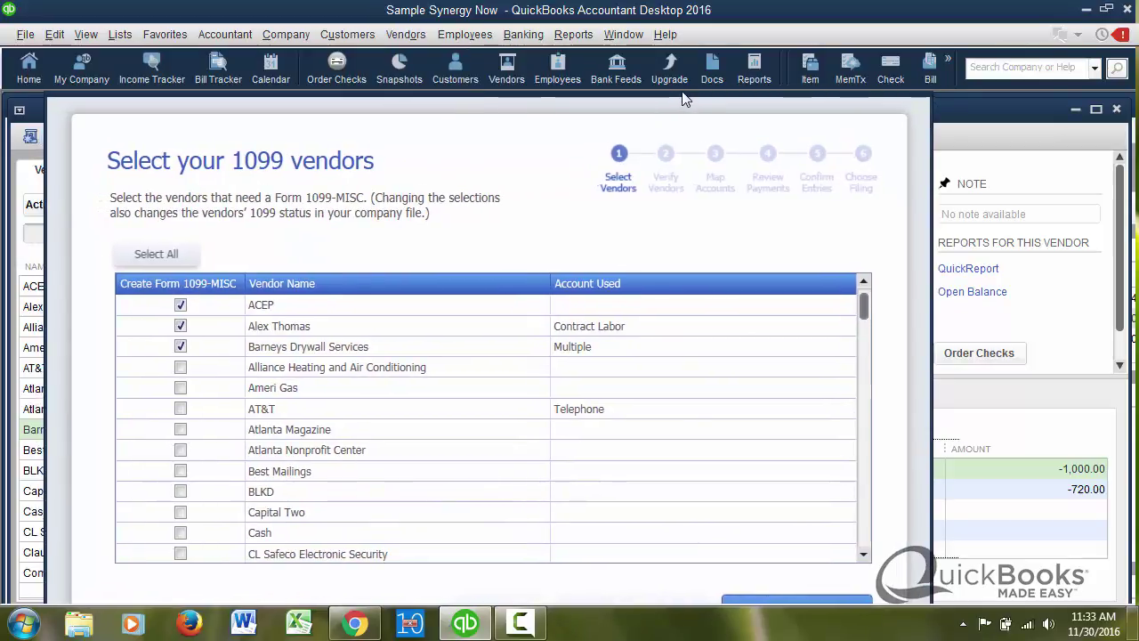
pyautogui.moveTo(685, 102); pyautogui.dragTo(683, 94)
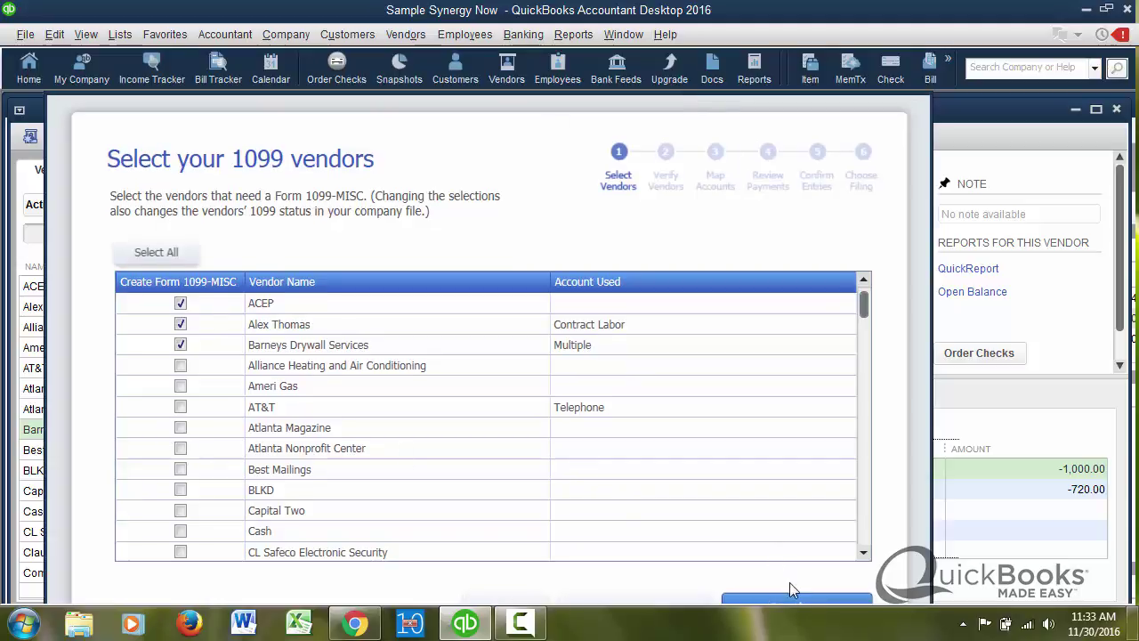
pyautogui.click(803, 606)
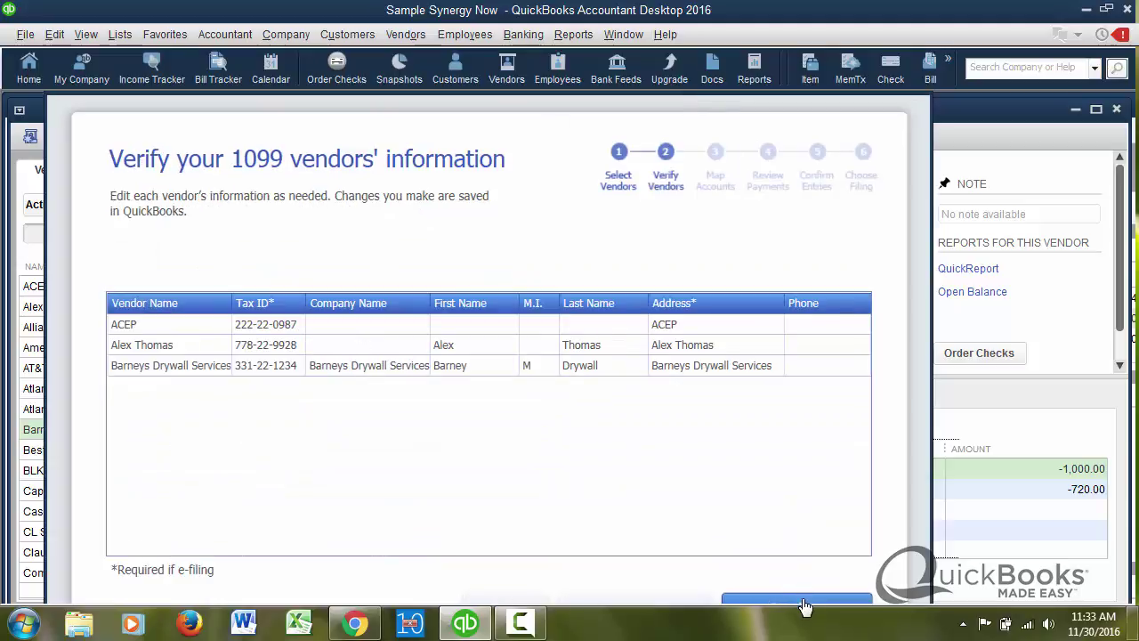
pyautogui.click(458, 324)
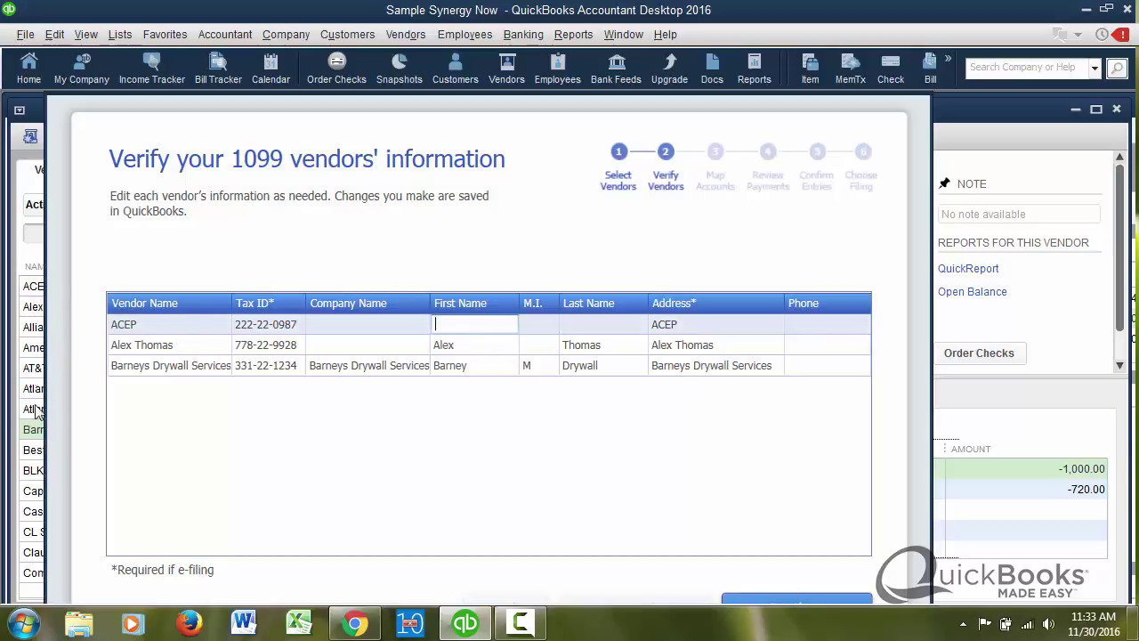
pyautogui.click(786, 607)
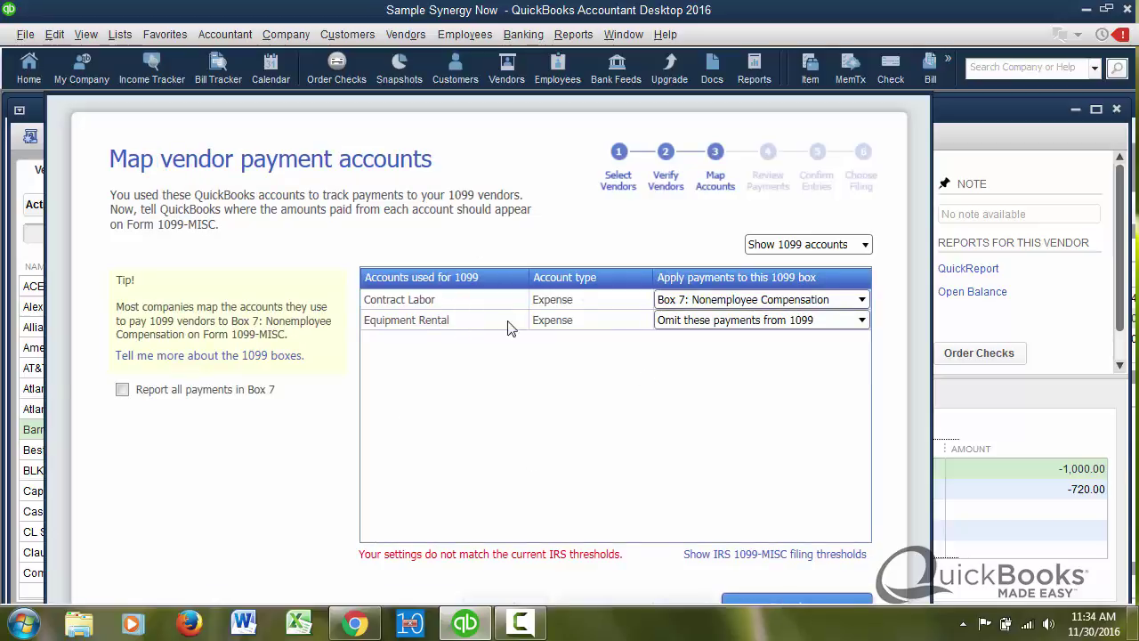
# - Show all accounts, confirm Contract Labor maps to Box 7, and continue to exclusions
pyautogui.click(865, 246)
pyautogui.click(848, 279)
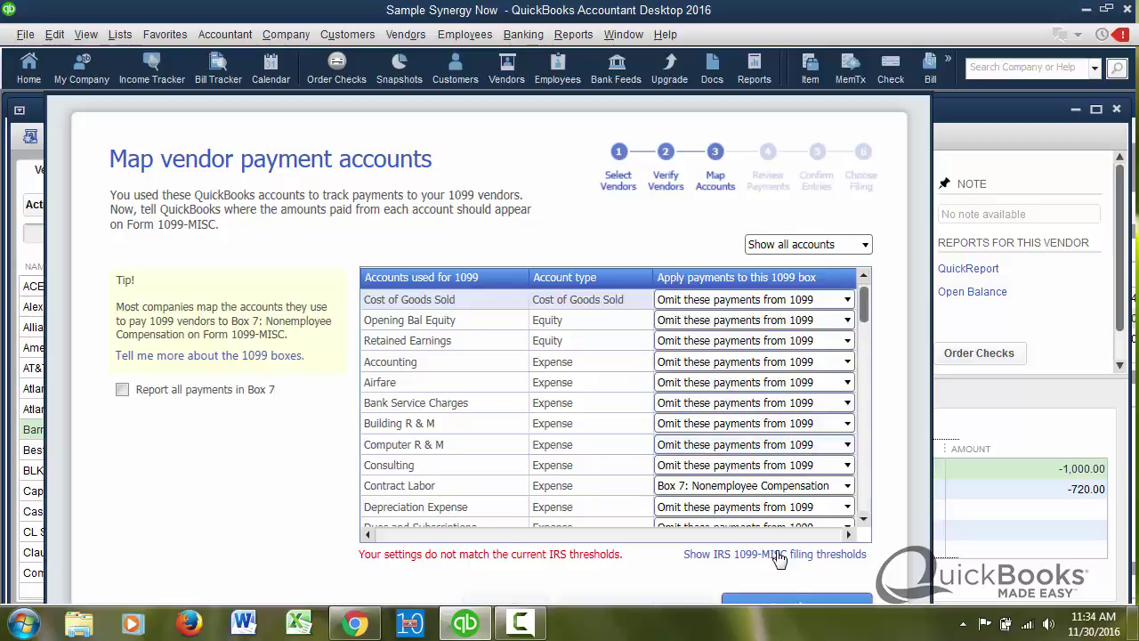
pyautogui.click(814, 606)
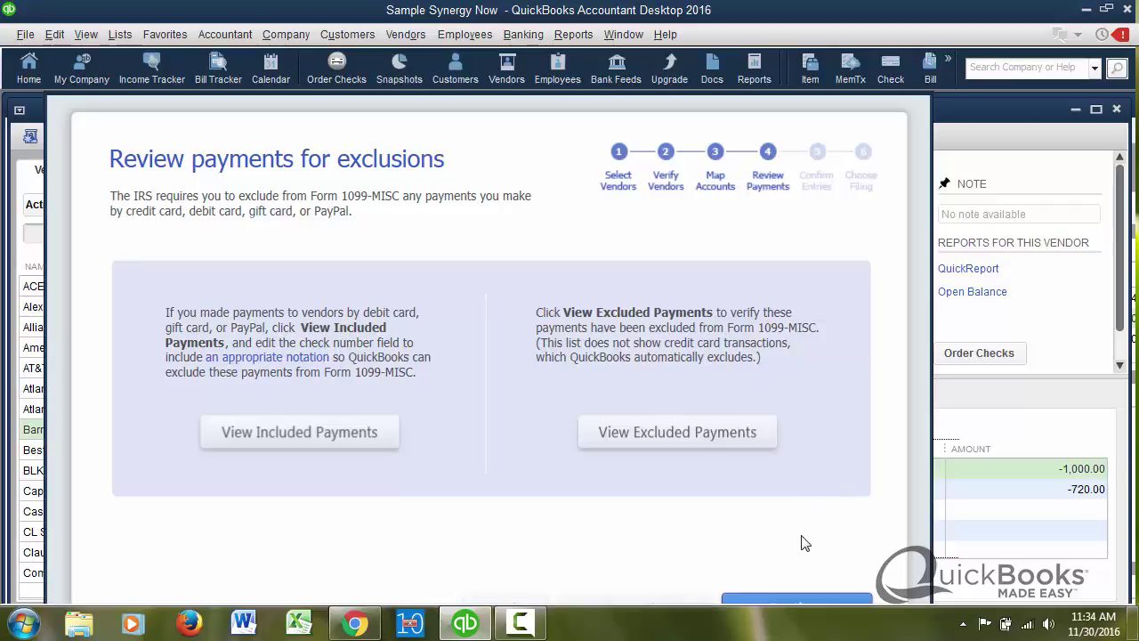
# - Continue past payment exclusions and the 2,520.00 Box 7 entry confirmation
pyautogui.click(816, 603)
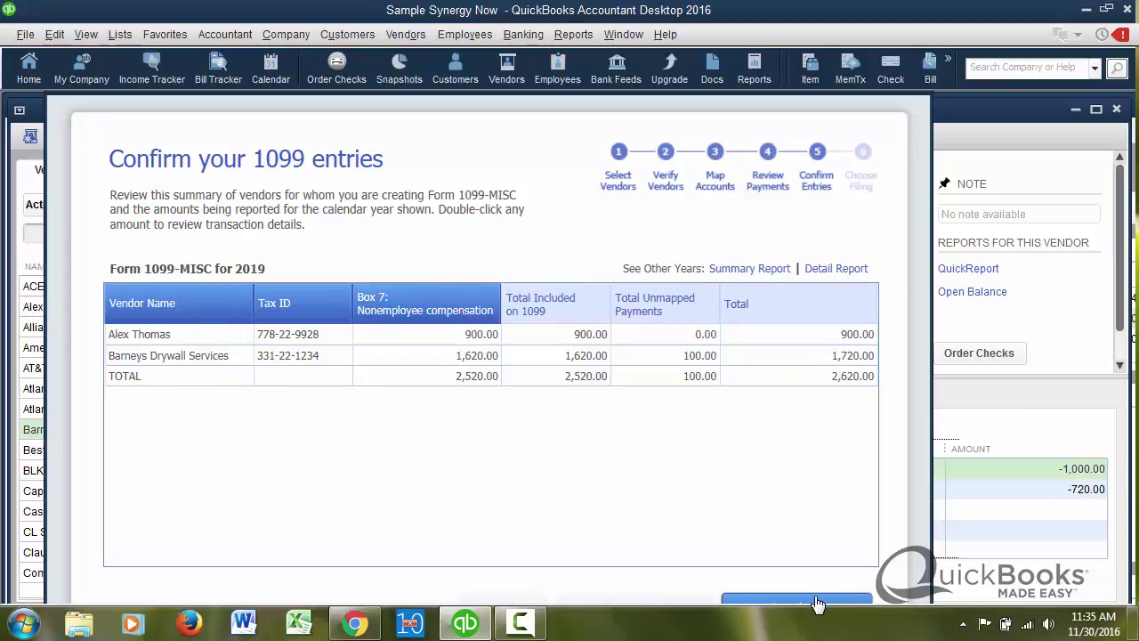
pyautogui.click(816, 603)
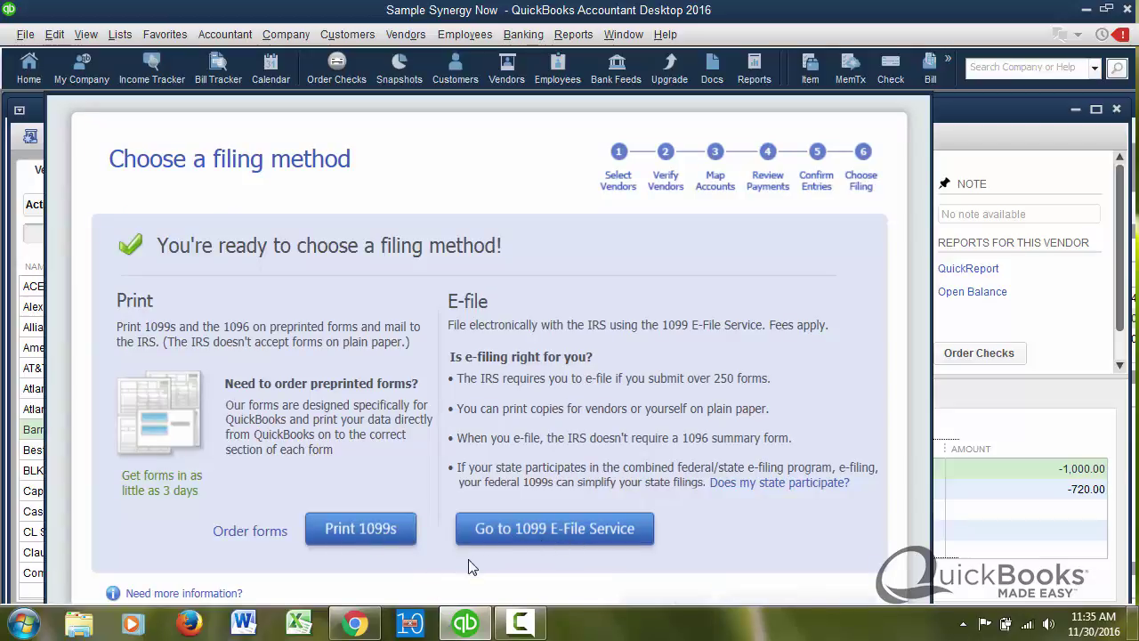
# - Preview the 1099-MISC forms for both vendors for last calendar year
pyautogui.click(366, 533)
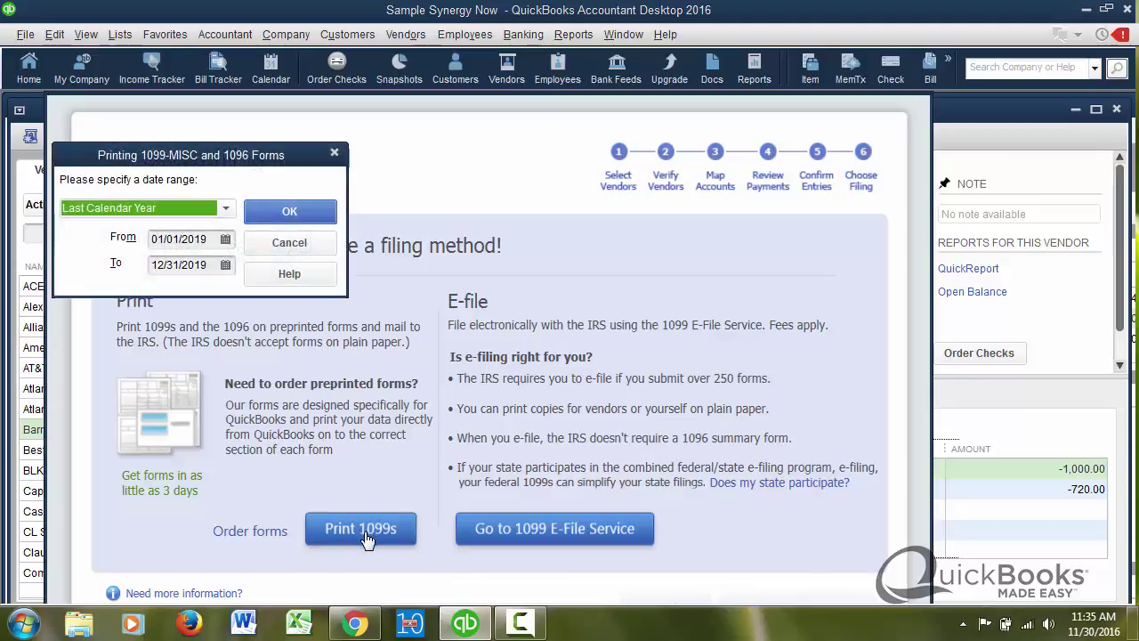
pyautogui.click(290, 215)
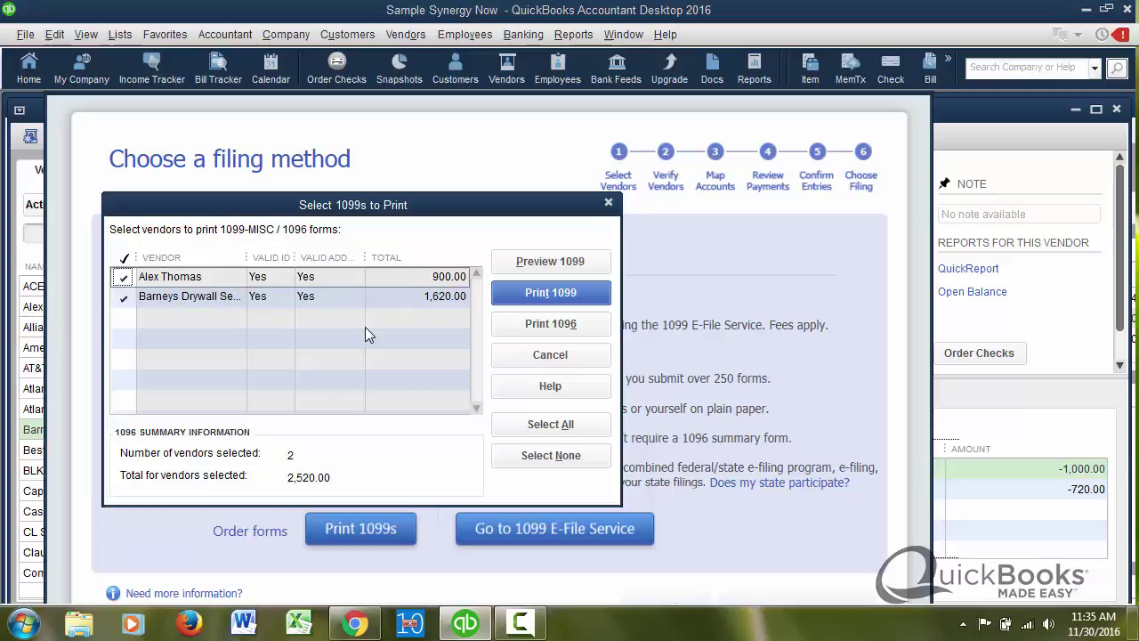
pyautogui.click(546, 263)
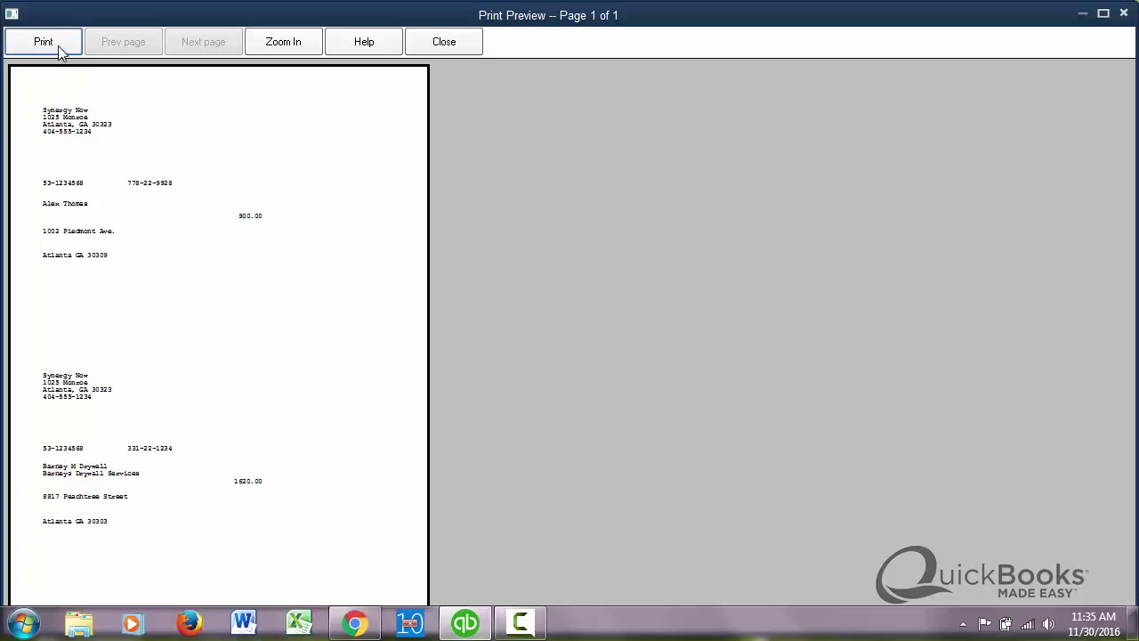
pyautogui.click(444, 45)
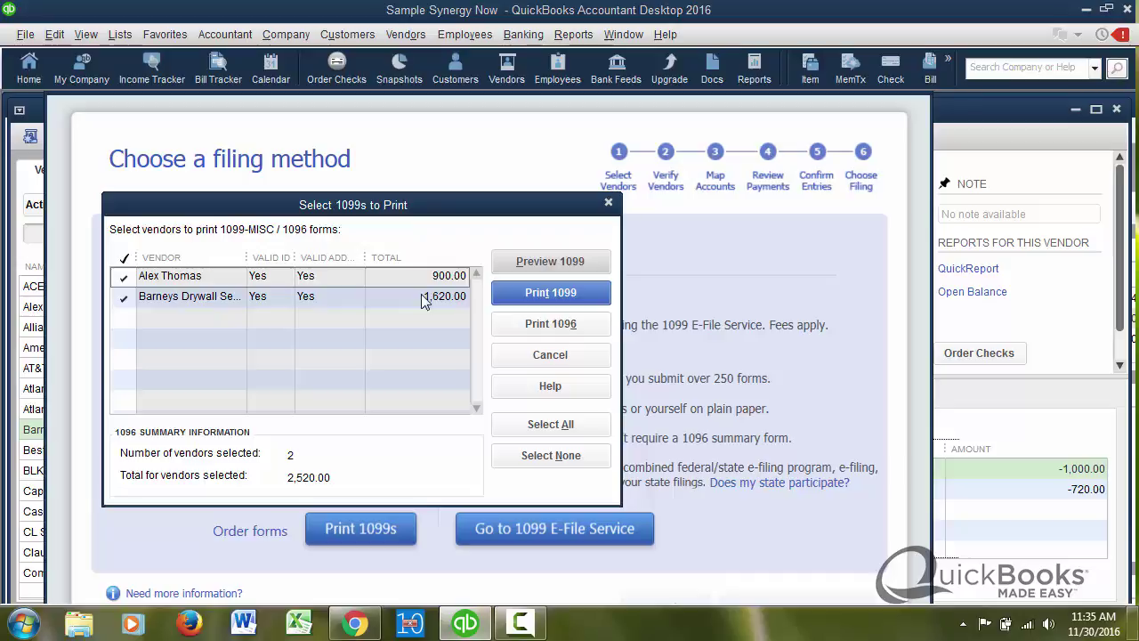
# - Enter the 1096 contact name and preview Form 1096 for 2 vendors totaling 2520.00
pyautogui.click(551, 324)
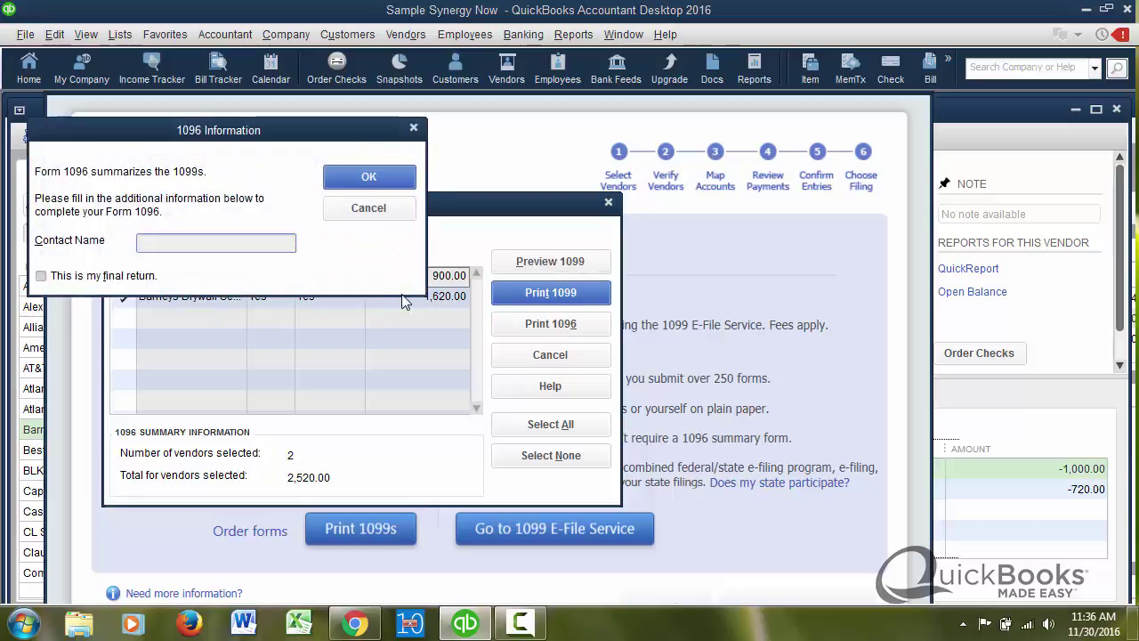
pyautogui.write('Gregg')
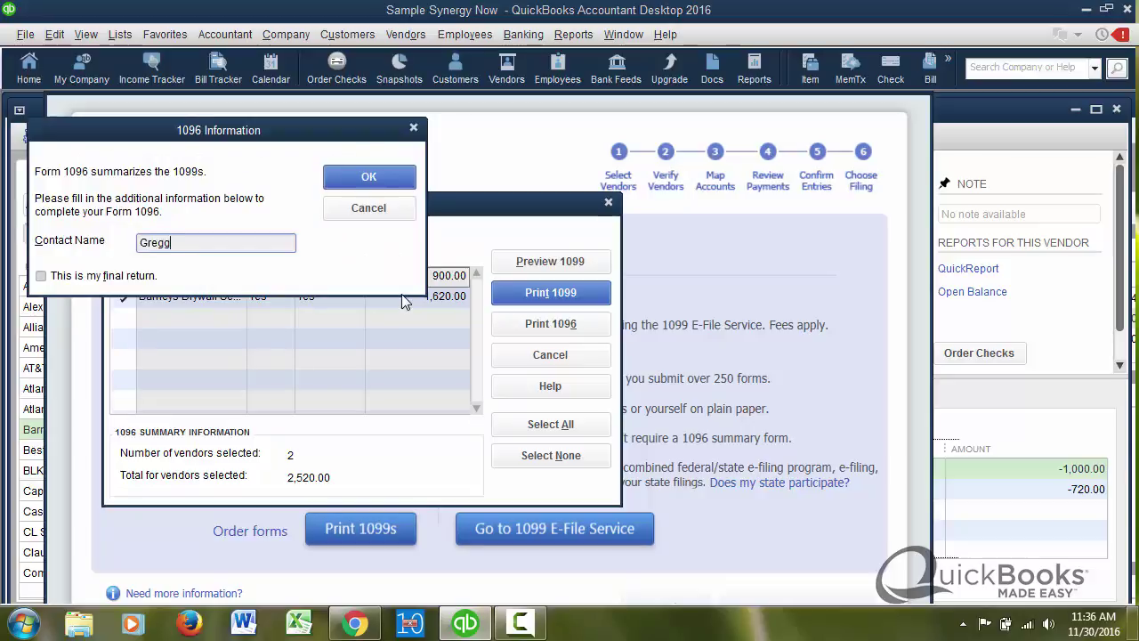
pyautogui.click(368, 176)
pyautogui.click(703, 367)
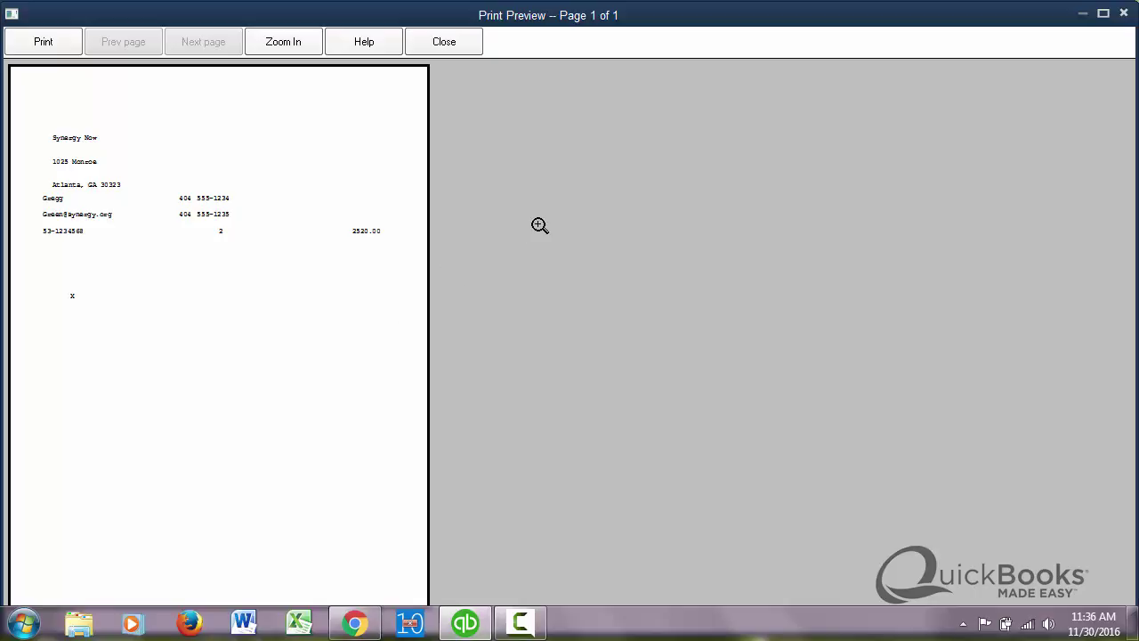
pyautogui.click(444, 42)
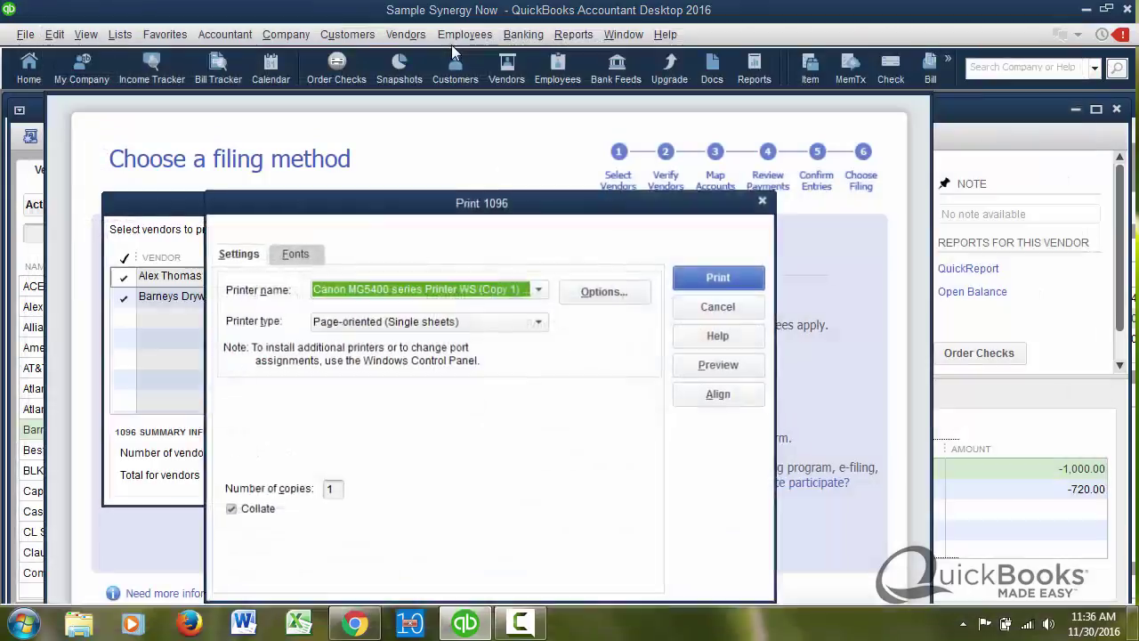
# - In QuickBooks Online, start Prepare 1099s from Vendors, then exit to the 'Welcome back' 1099 page
pyautogui.click(356, 614)
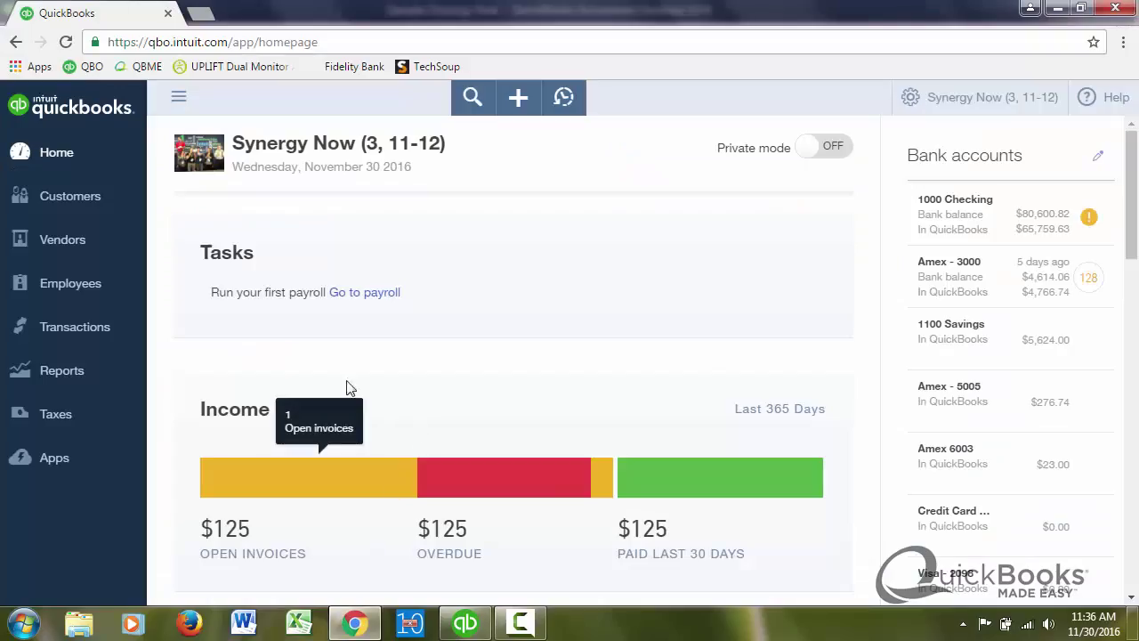
pyautogui.click(79, 242)
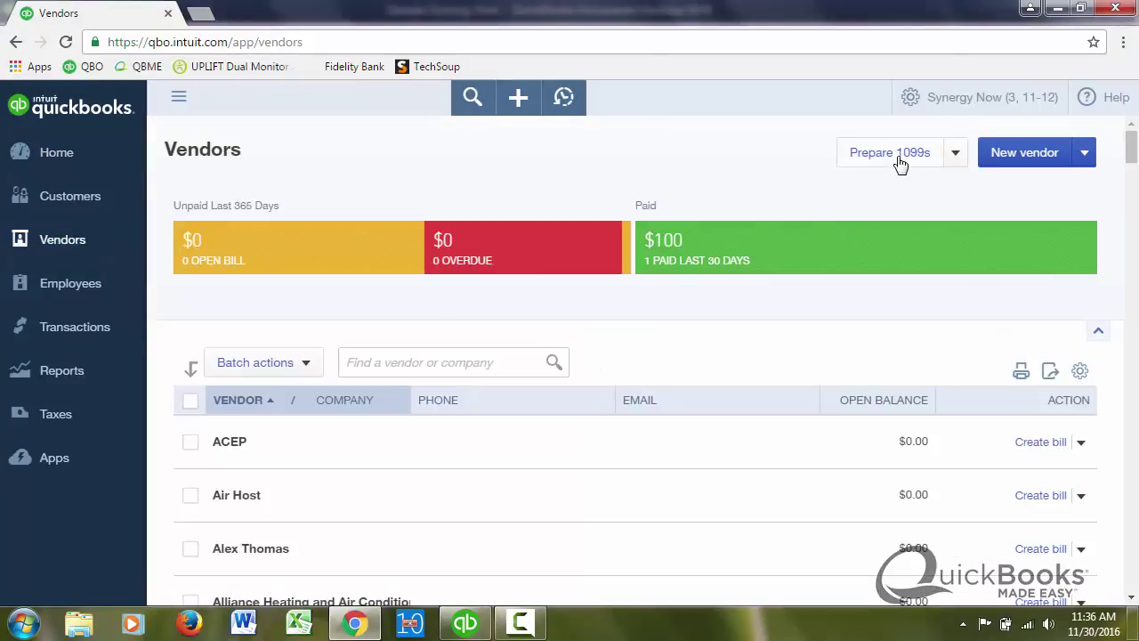
pyautogui.click(900, 165)
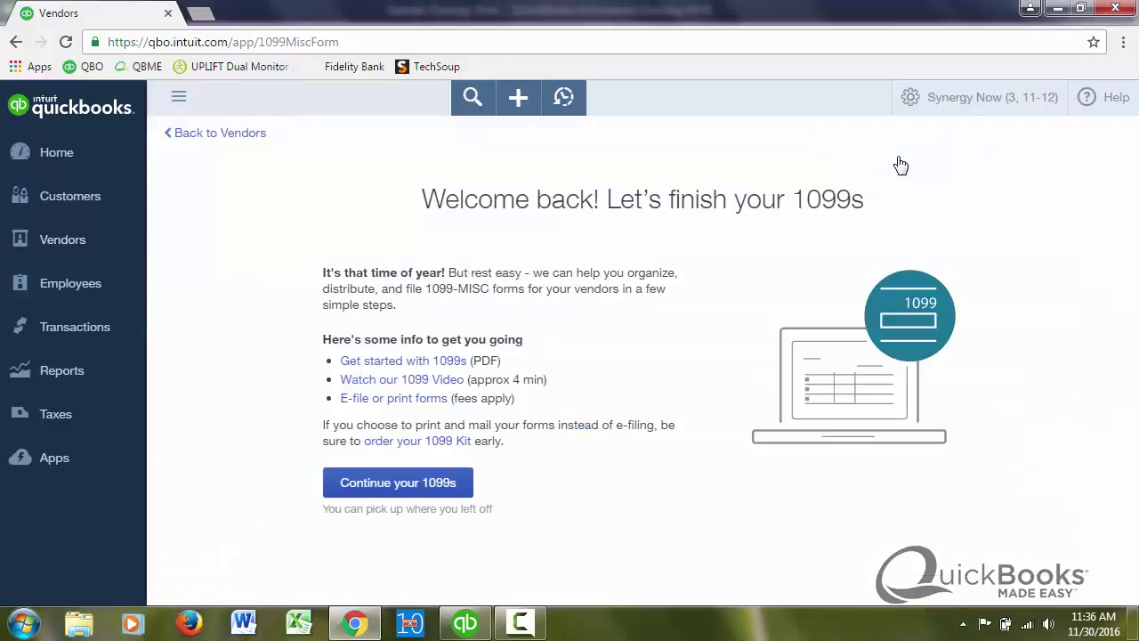
pyautogui.click(423, 492)
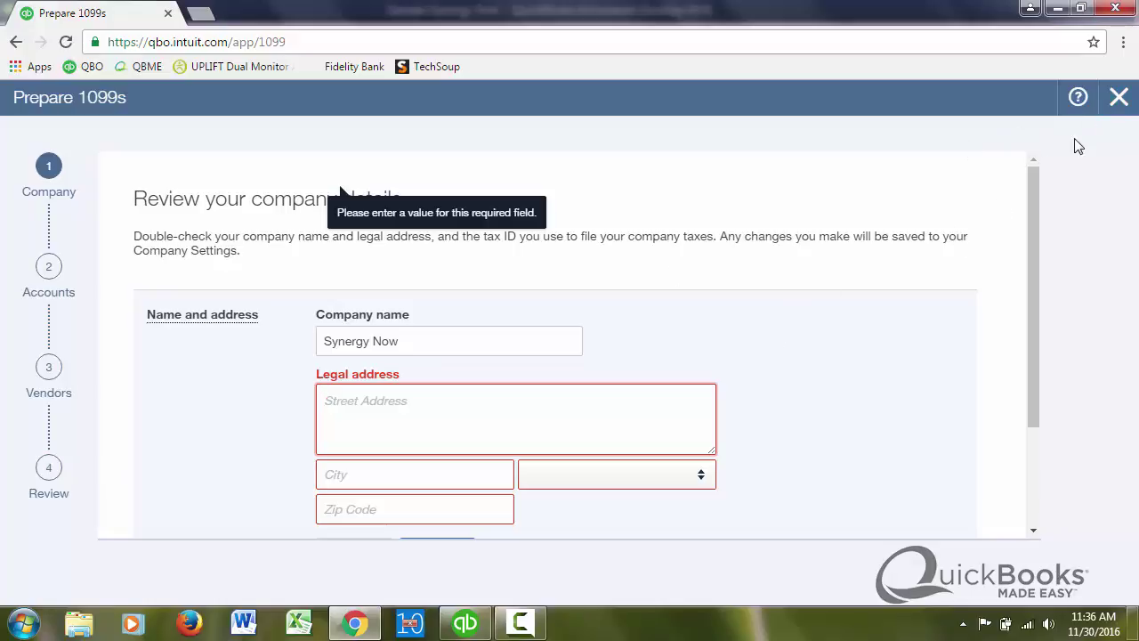
pyautogui.click(1117, 100)
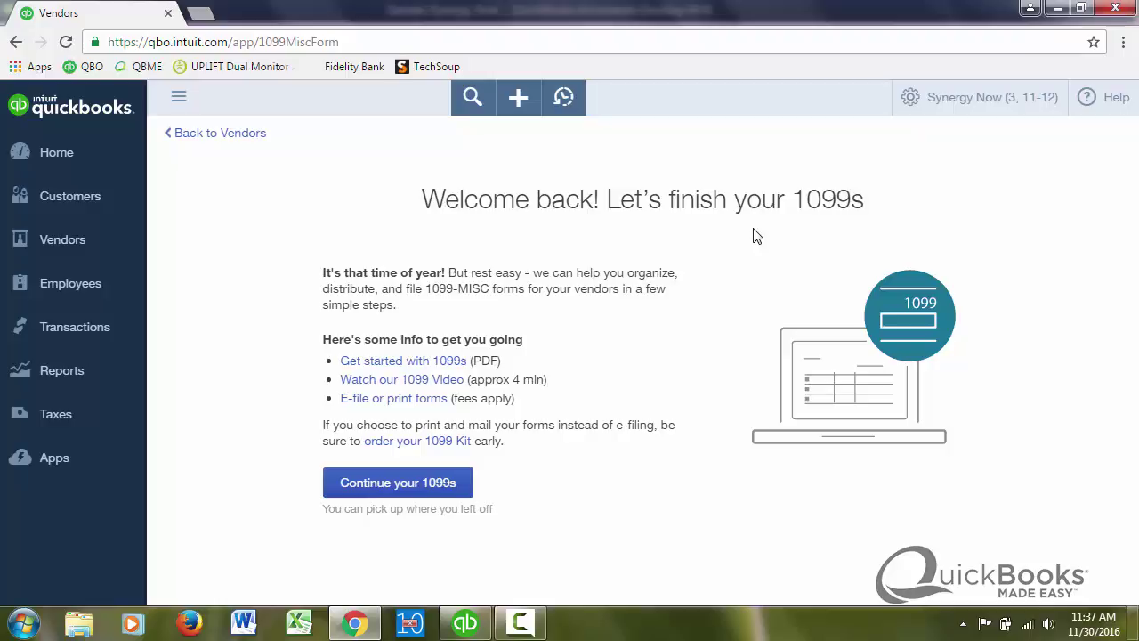
# - Back in QuickBooks Desktop, close Print 1096 to show Select 1099s to Print (two vendors, 2,520.00)
pyautogui.click(464, 625)
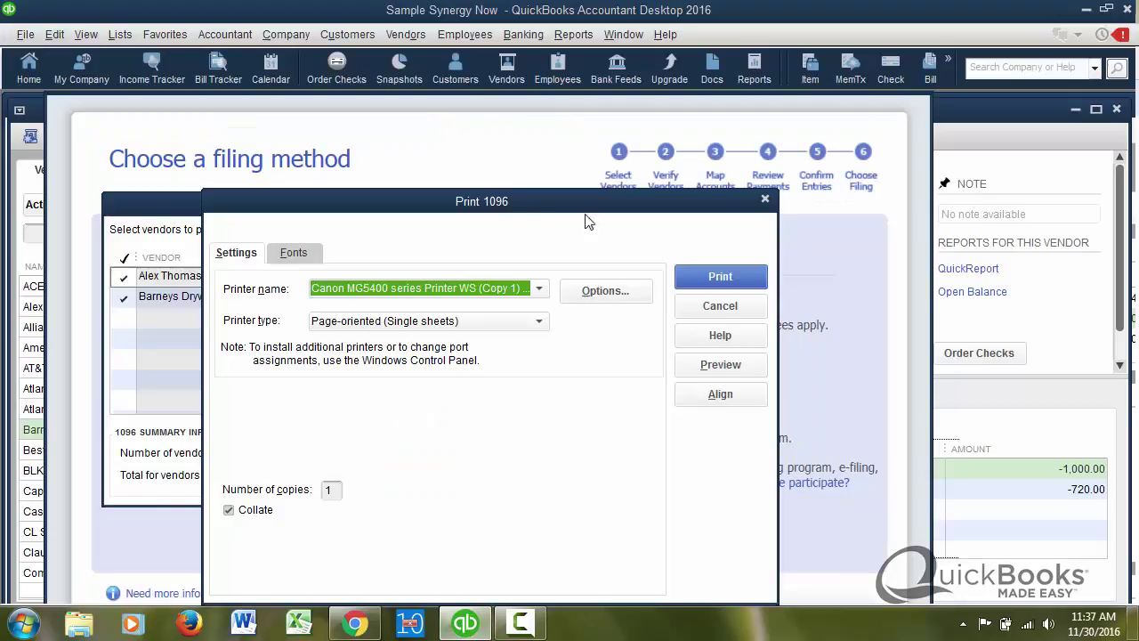
pyautogui.click(765, 203)
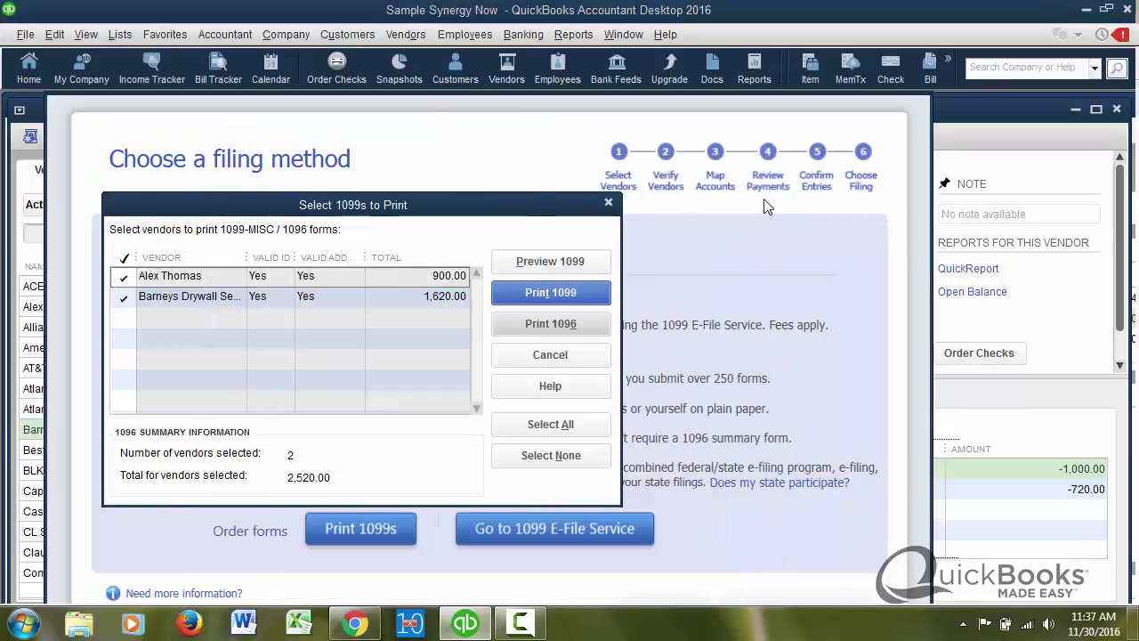